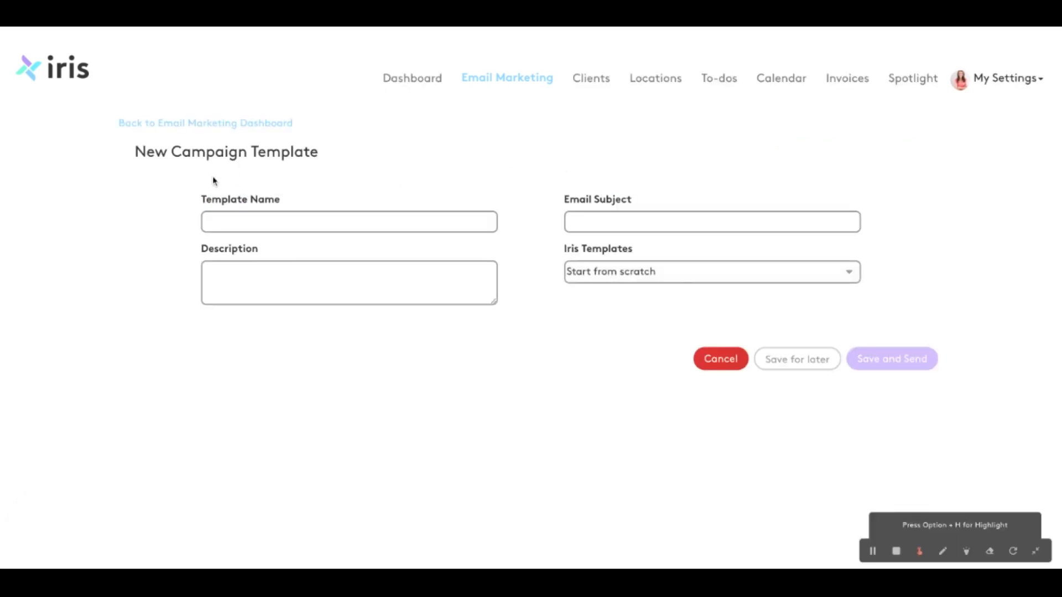
# Name the campaign template July Newsletter, describe it as "All active clients", set the subject "Happy 4th of July!" and keep Start from scratch
pyautogui.click(460, 224)
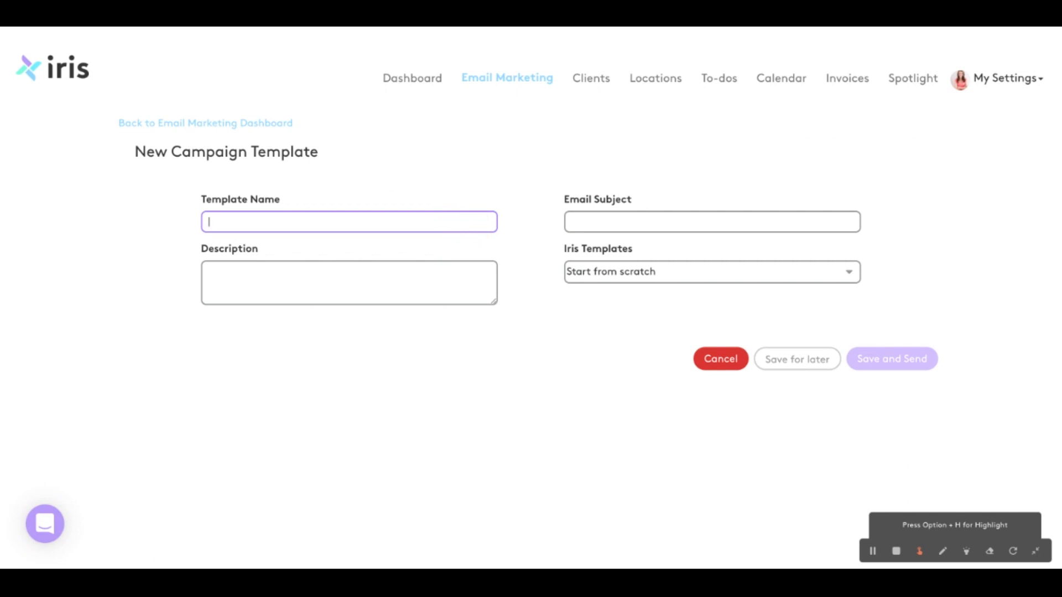
pyautogui.write('July Newsletter')
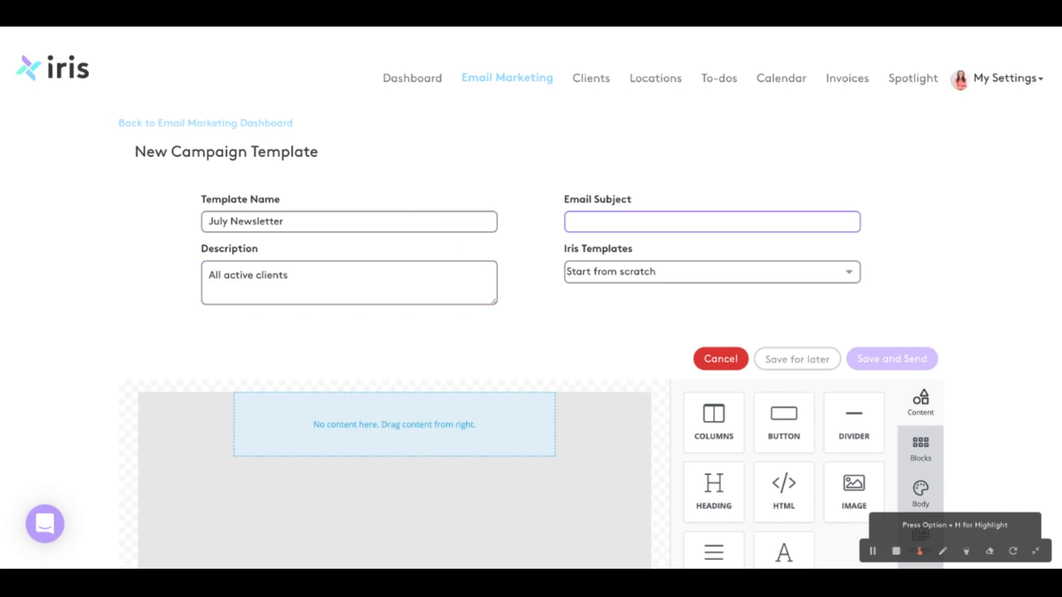
pyautogui.write('Happy 4th of July!')
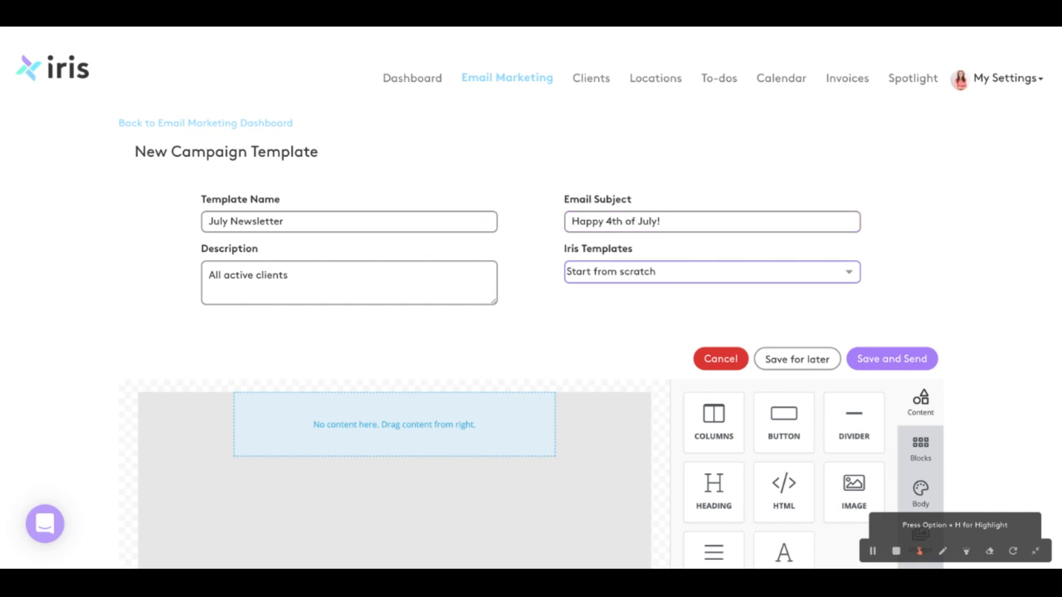
pyautogui.click(587, 310)
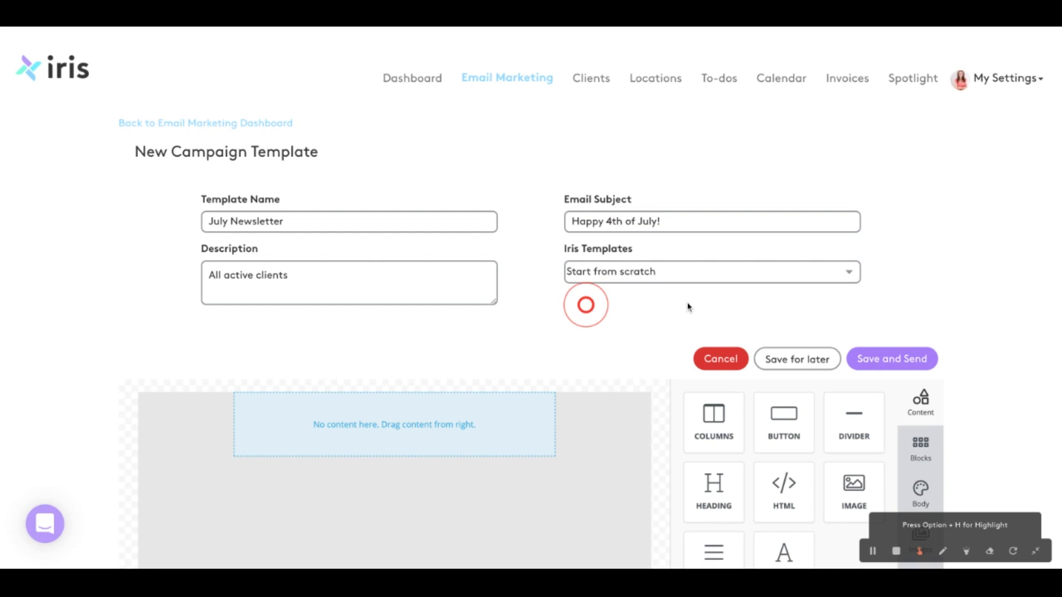
# Set the email body's background color to light gray ECF0F1
pyautogui.scroll(-4, 687, 304)
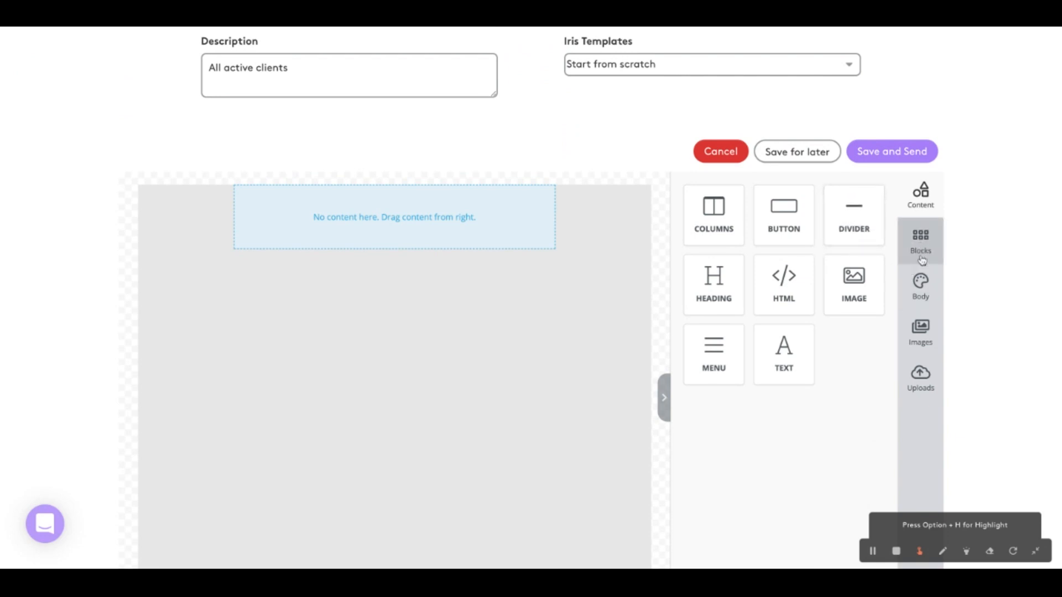
pyautogui.click(920, 285)
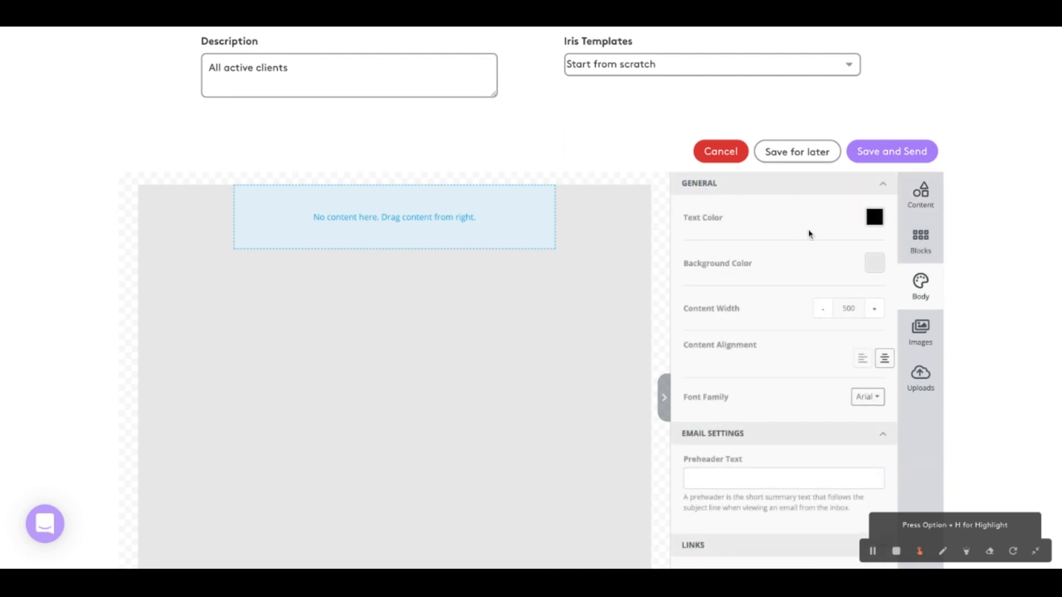
pyautogui.click(875, 264)
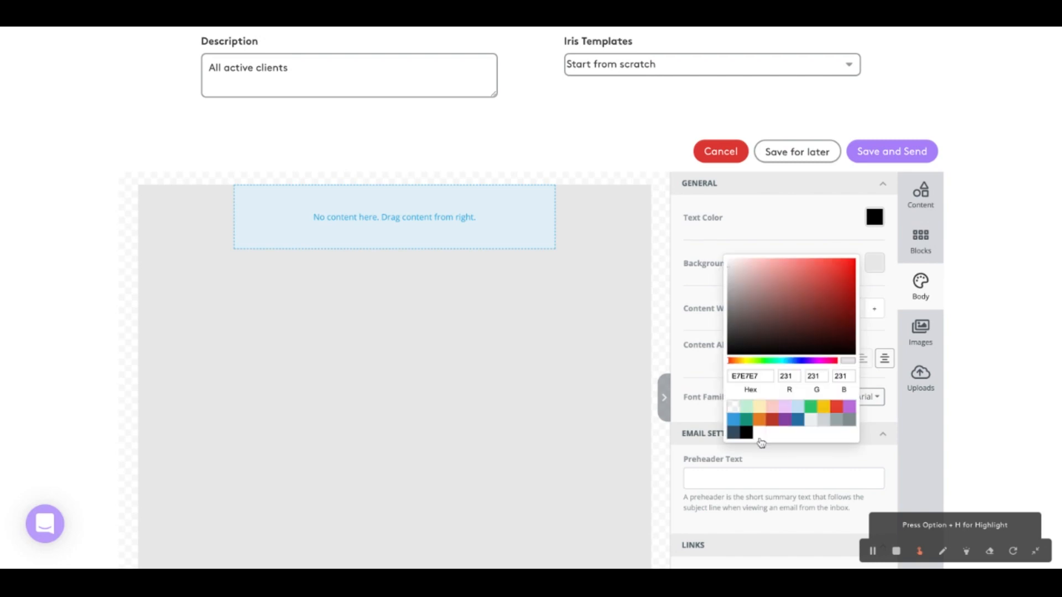
pyautogui.click(823, 421)
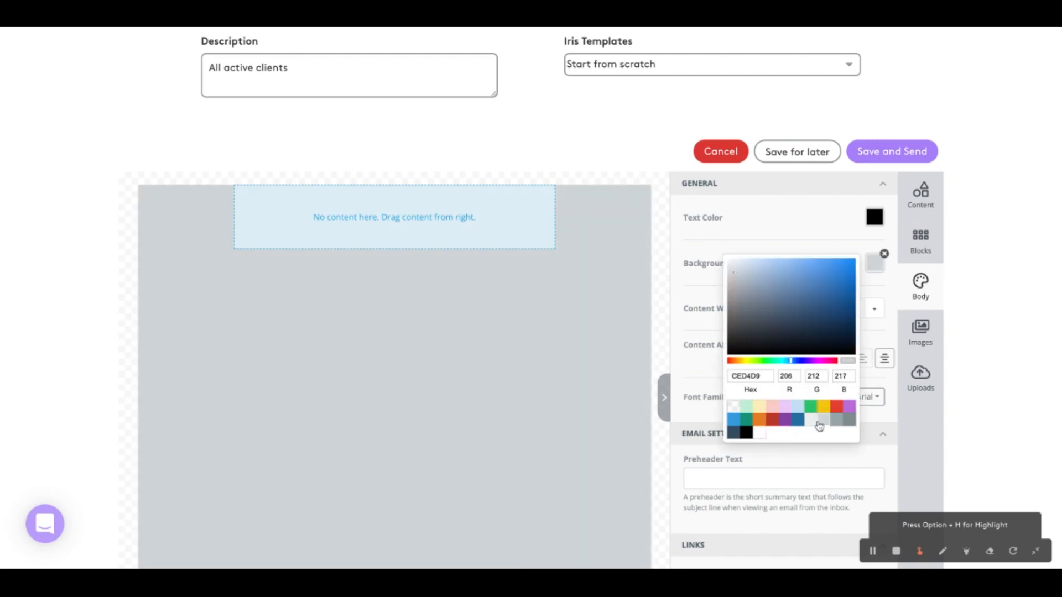
pyautogui.click(811, 422)
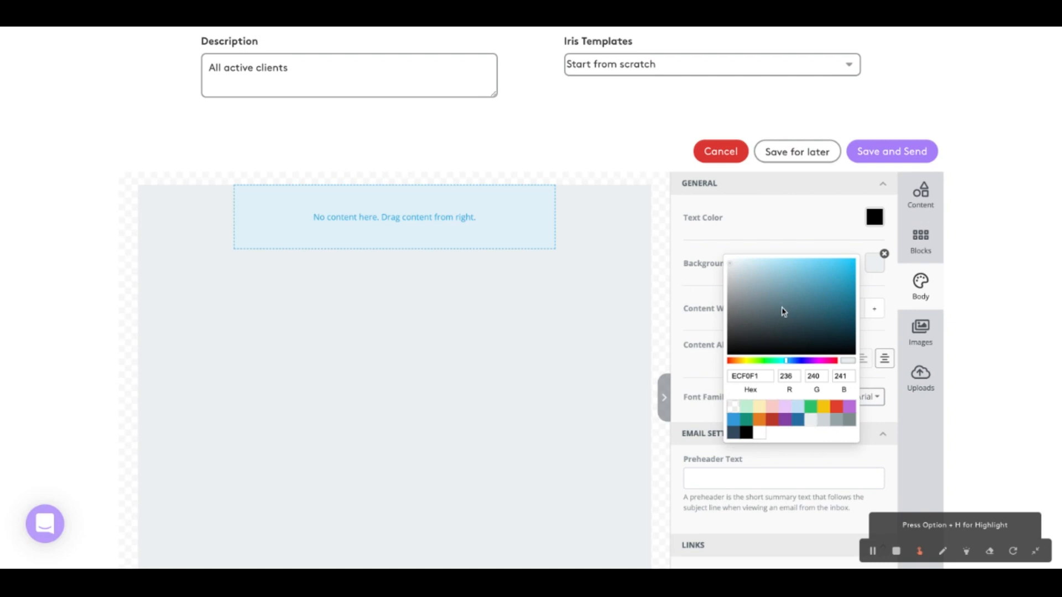
pyautogui.click(883, 338)
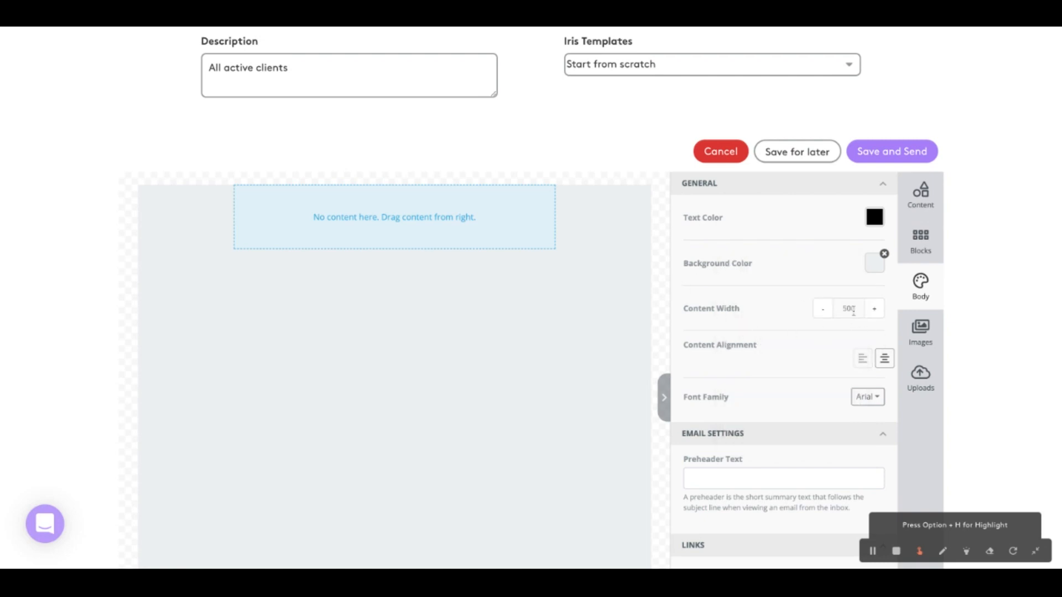
# Increase the email body's content width to 560
pyautogui.click(873, 308)
pyautogui.click(822, 310)
pyautogui.click(880, 311)
pyautogui.click(874, 310)
pyautogui.click(875, 309)
pyautogui.click(875, 309)
pyautogui.click(875, 310)
pyautogui.click(875, 310)
# Set the email body's font family to Montserrat
pyautogui.scroll(-1, 865, 375)
pyautogui.click(867, 385)
pyautogui.scroll(-3, 859, 429)
pyautogui.scroll(-3, 858, 429)
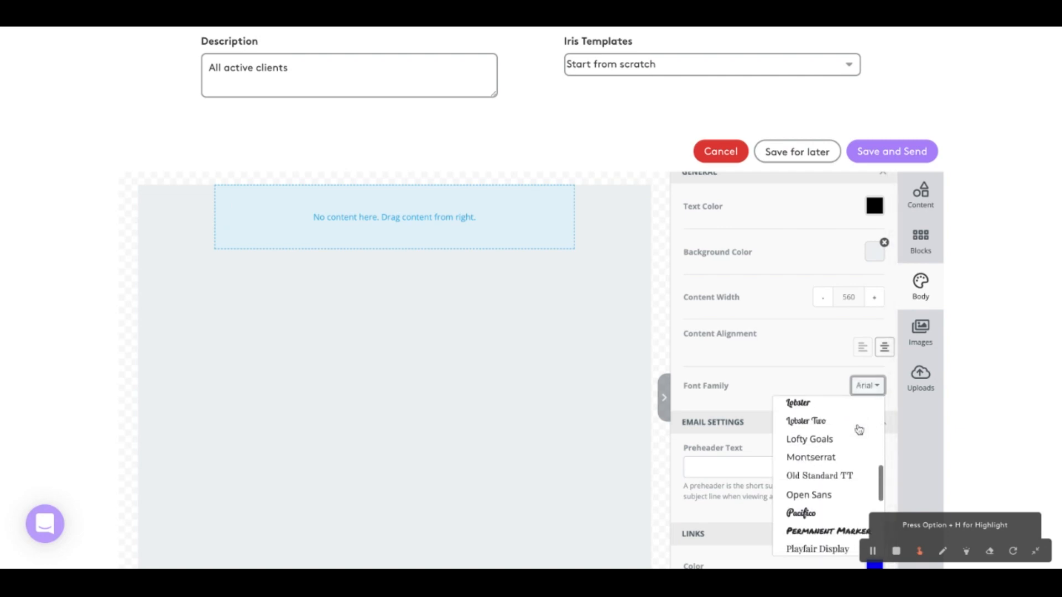
pyautogui.click(830, 459)
pyautogui.scroll(-3, 785, 385)
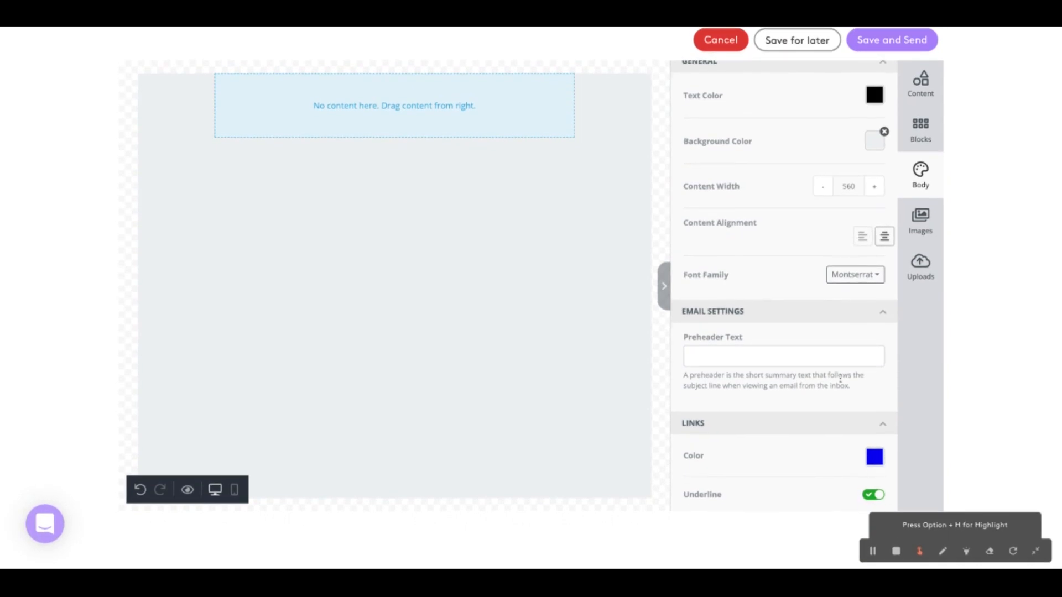
# Add a heading to the empty email and change its text to "Welcome to my newsletter!"
pyautogui.scroll(4, 874, 442)
pyautogui.click(931, 176)
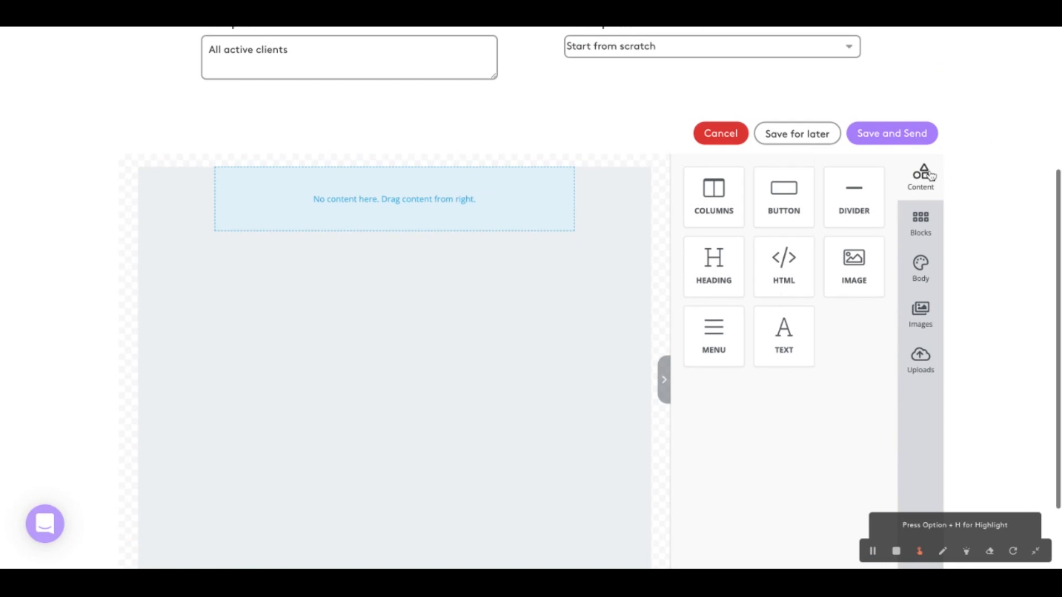
pyautogui.moveTo(724, 273); pyautogui.dragTo(381, 191)
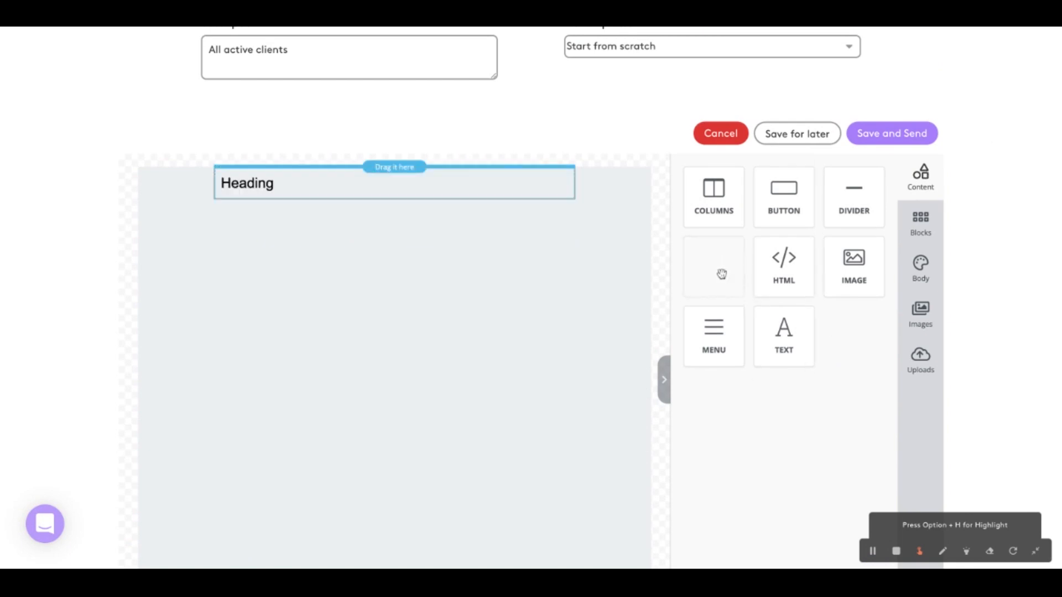
pyautogui.doubleClick(269, 188)
pyautogui.write('Welcome to my newsletter!')
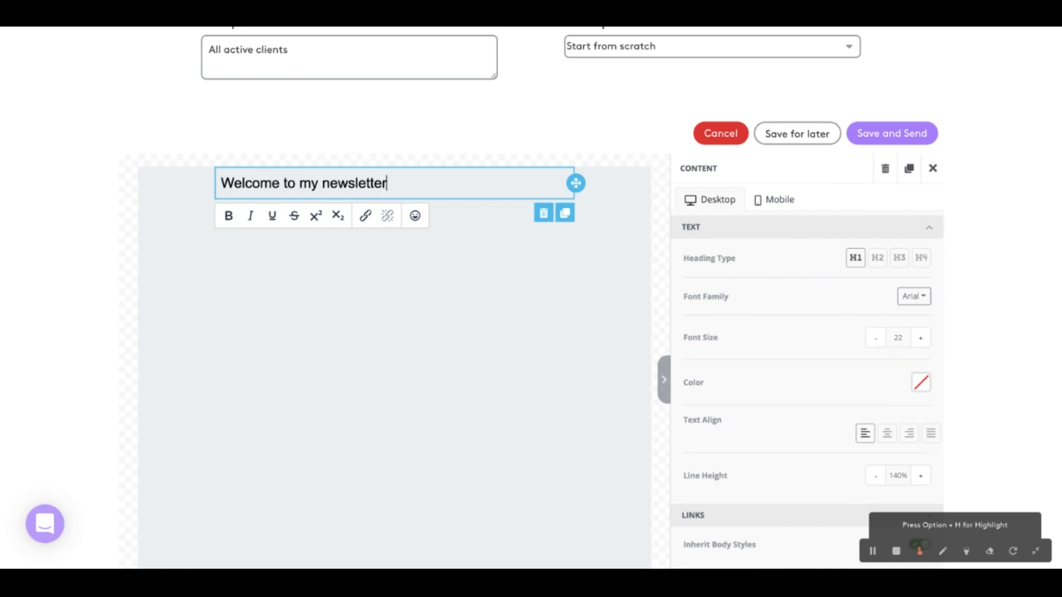
pyautogui.click(932, 176)
# Insert a row with three equal columns below the newsletter heading
pyautogui.moveTo(720, 203); pyautogui.dragTo(365, 228)
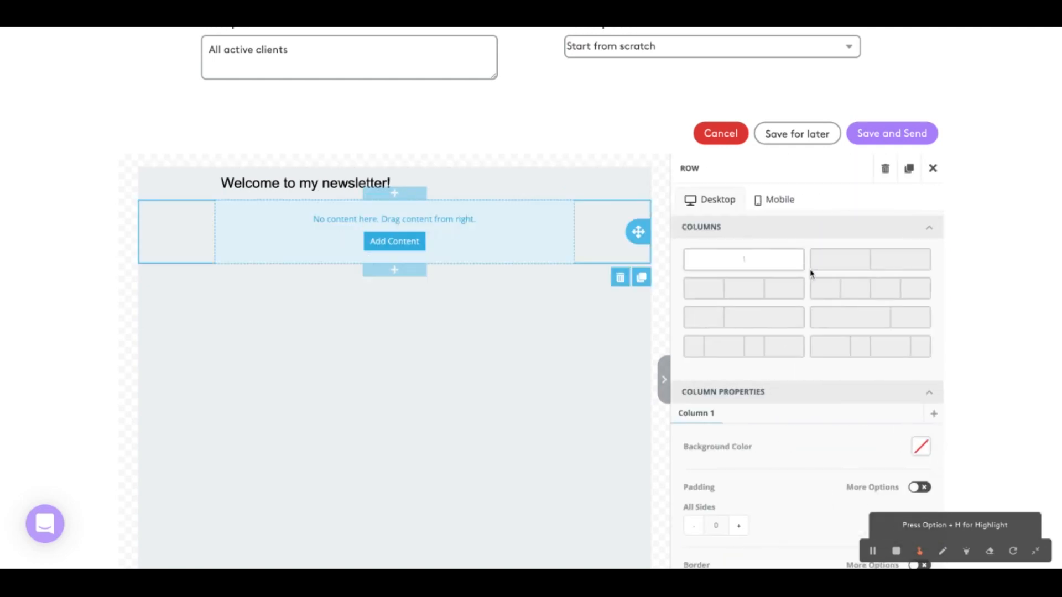
pyautogui.click(772, 289)
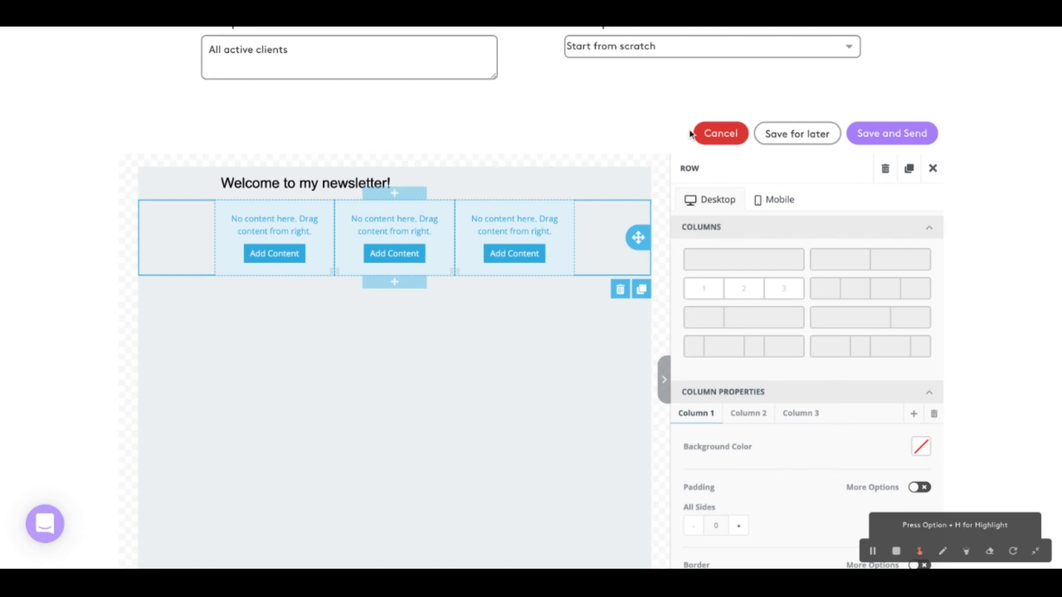
pyautogui.click(933, 168)
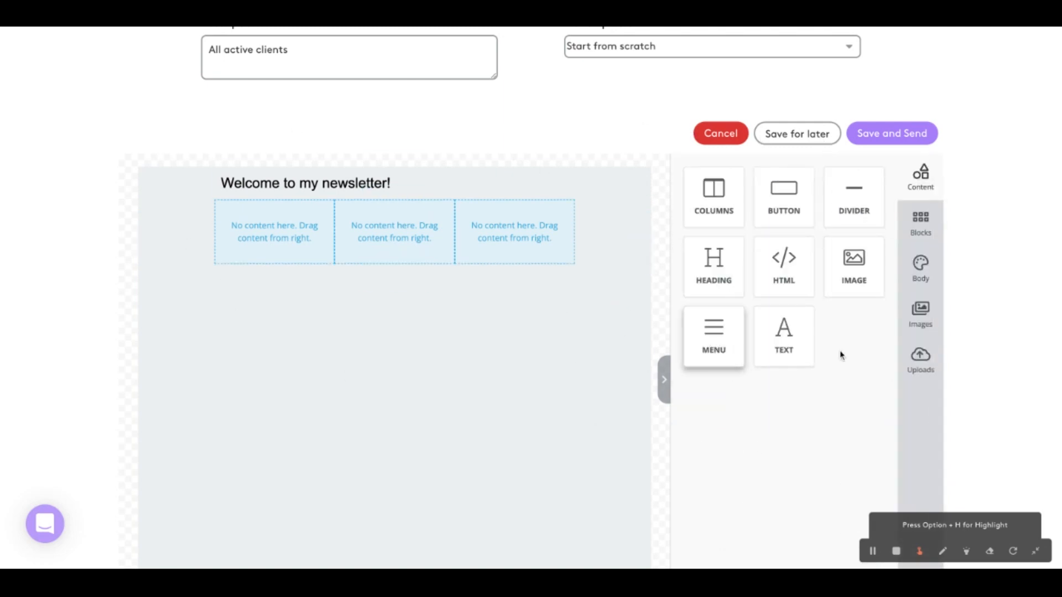
# Load the Introduction Iris template into the campaign and look through its layout
pyautogui.scroll(3, 756, 393)
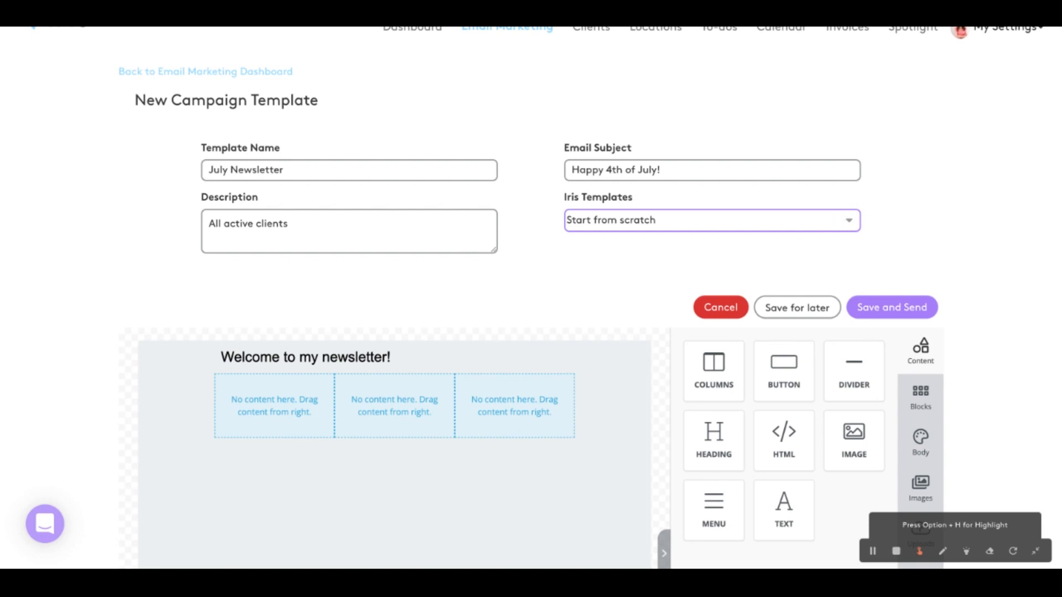
pyautogui.click(808, 310)
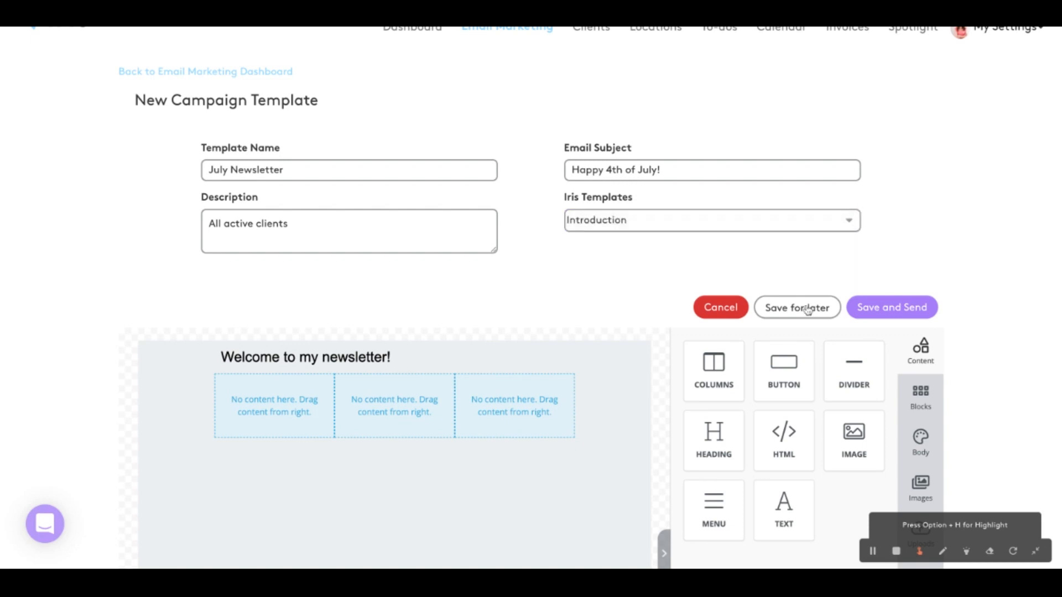
pyautogui.scroll(-8, 666, 332)
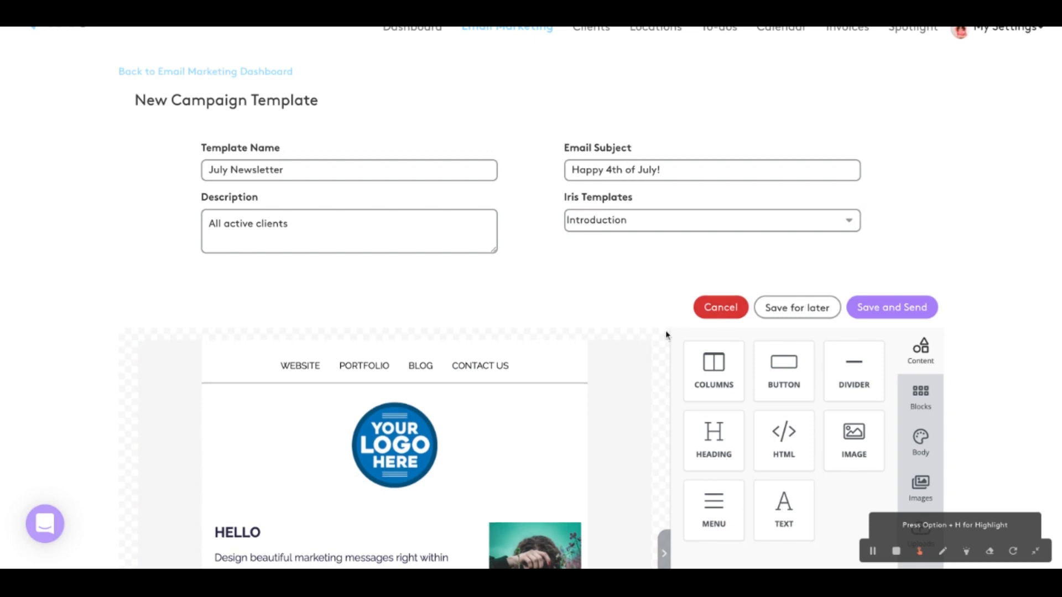
pyautogui.scroll(-5, 666, 334)
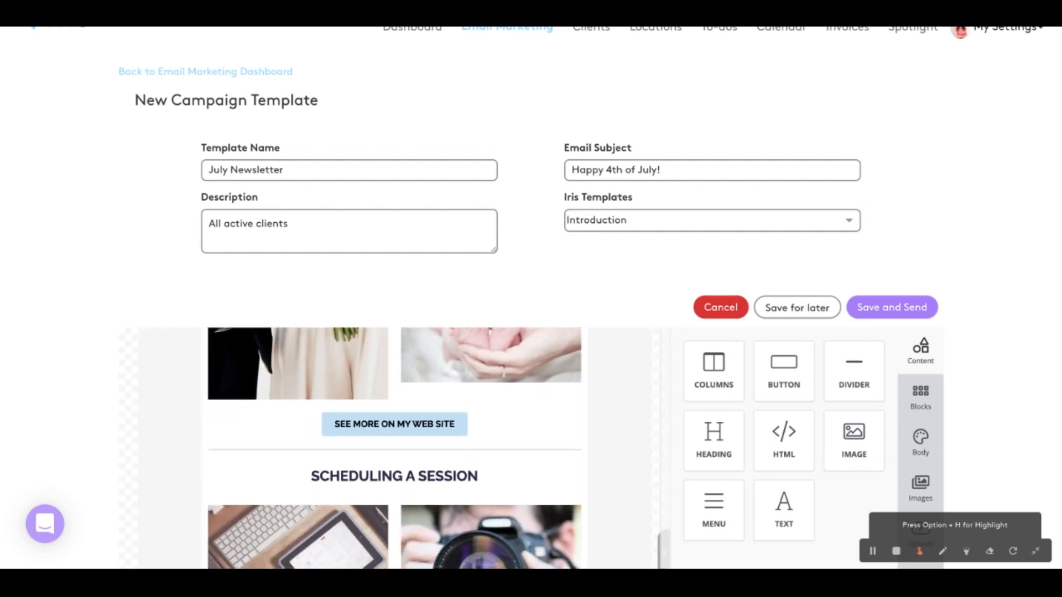
pyautogui.scroll(5, 666, 334)
pyautogui.scroll(6, 667, 334)
# Switch the campaign to the Latest News Iris template and review its sections down to the footer
pyautogui.click(694, 228)
pyautogui.click(695, 229)
pyautogui.scroll(-4, 1028, 296)
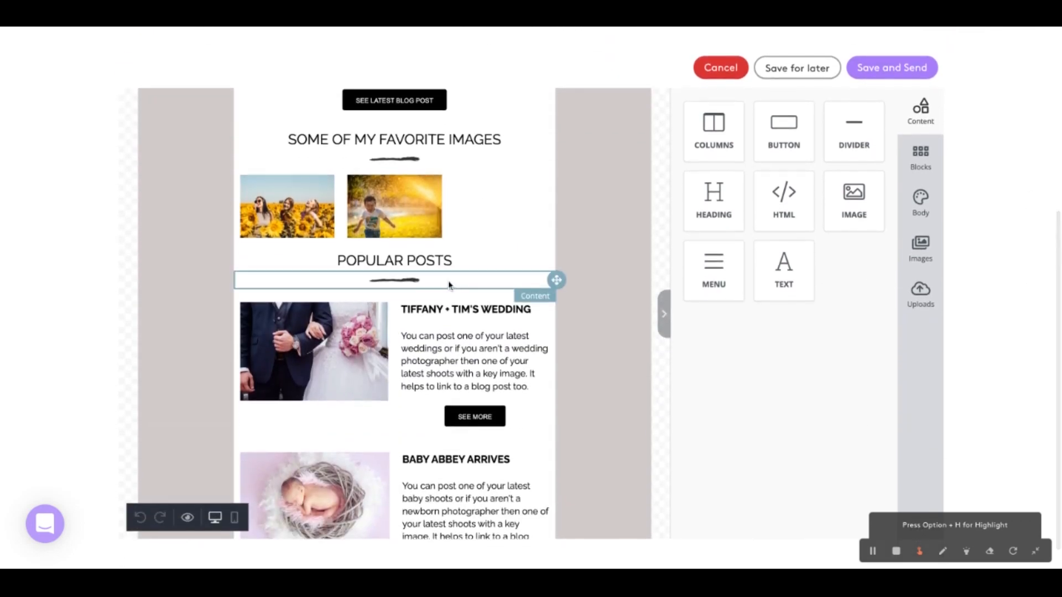
pyautogui.scroll(6, 449, 283)
pyautogui.scroll(-5, 449, 284)
pyautogui.scroll(-6, 448, 282)
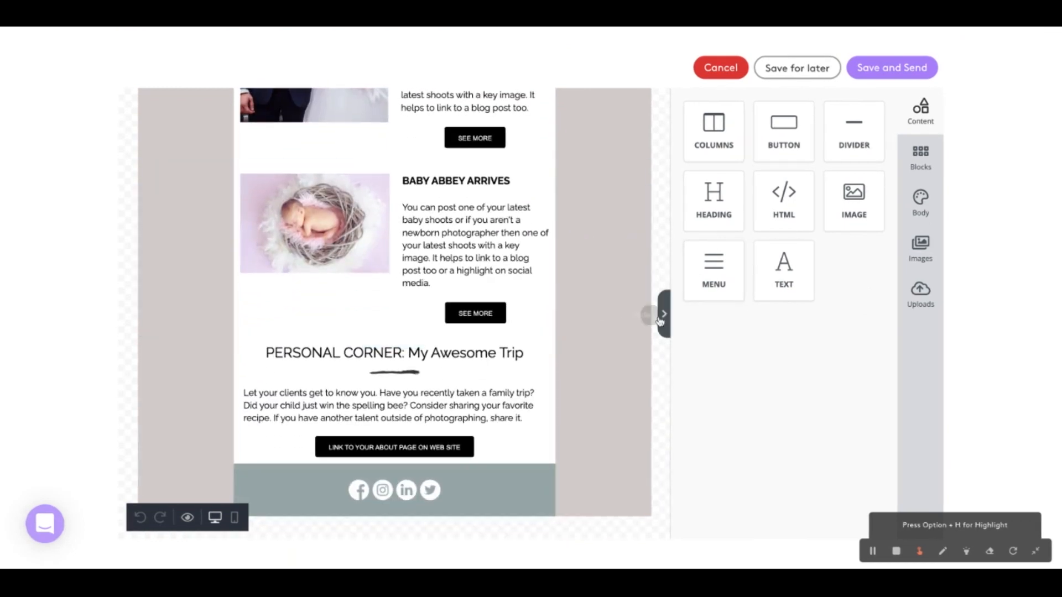
# Change the Iris template back to Introduction and check its content from the footer to the header
pyautogui.scroll(5, 697, 270)
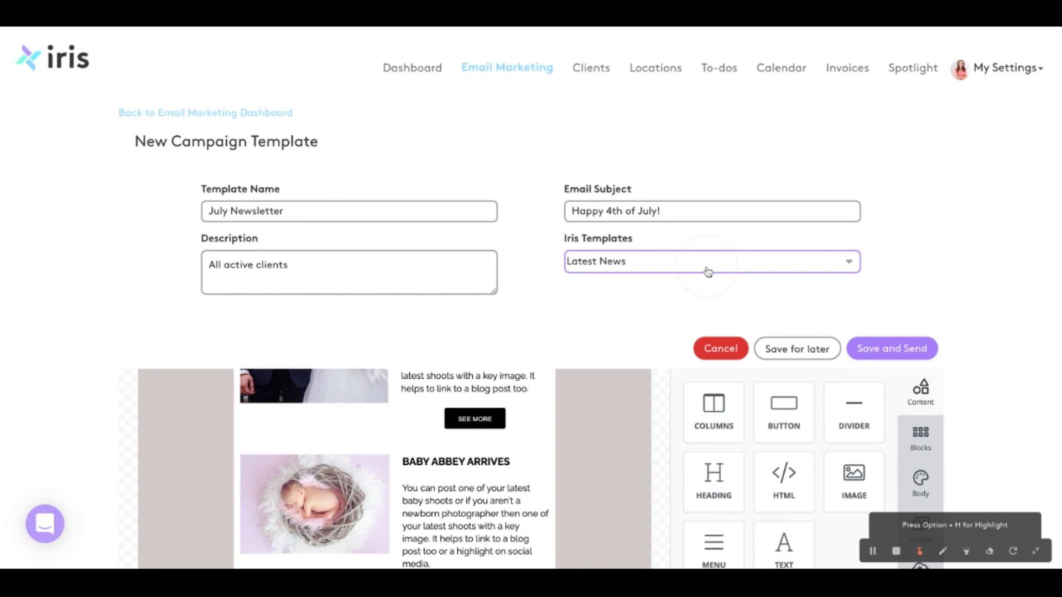
pyautogui.click(709, 272)
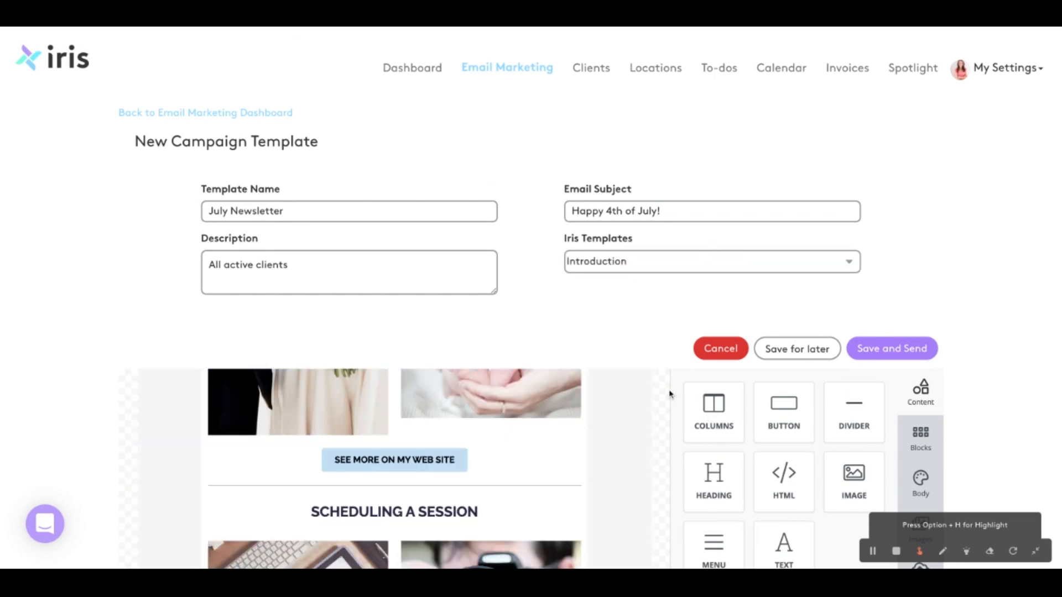
pyautogui.scroll(-10, 648, 446)
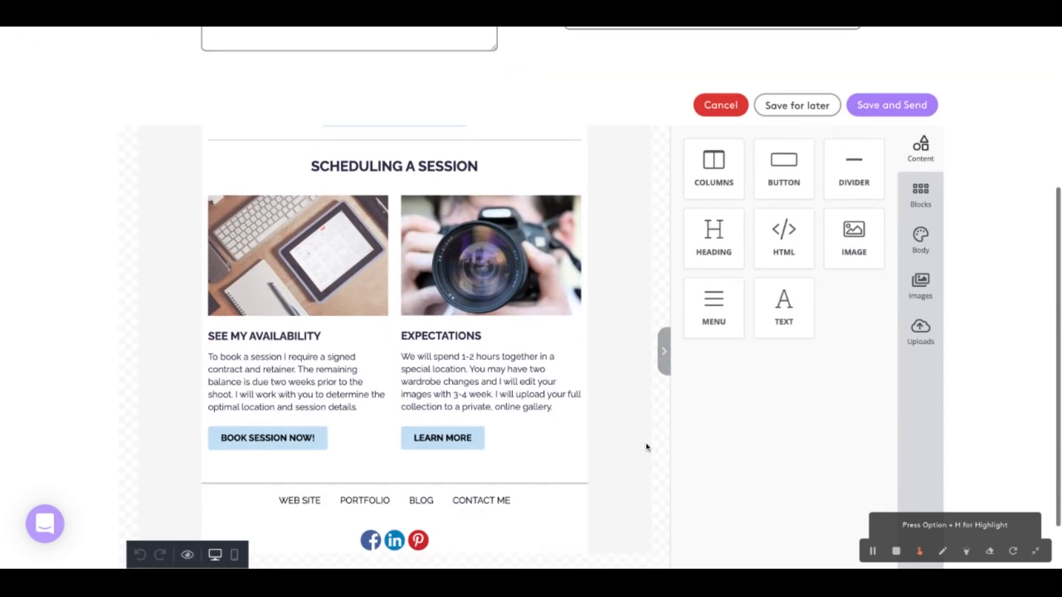
pyautogui.scroll(10, 602, 413)
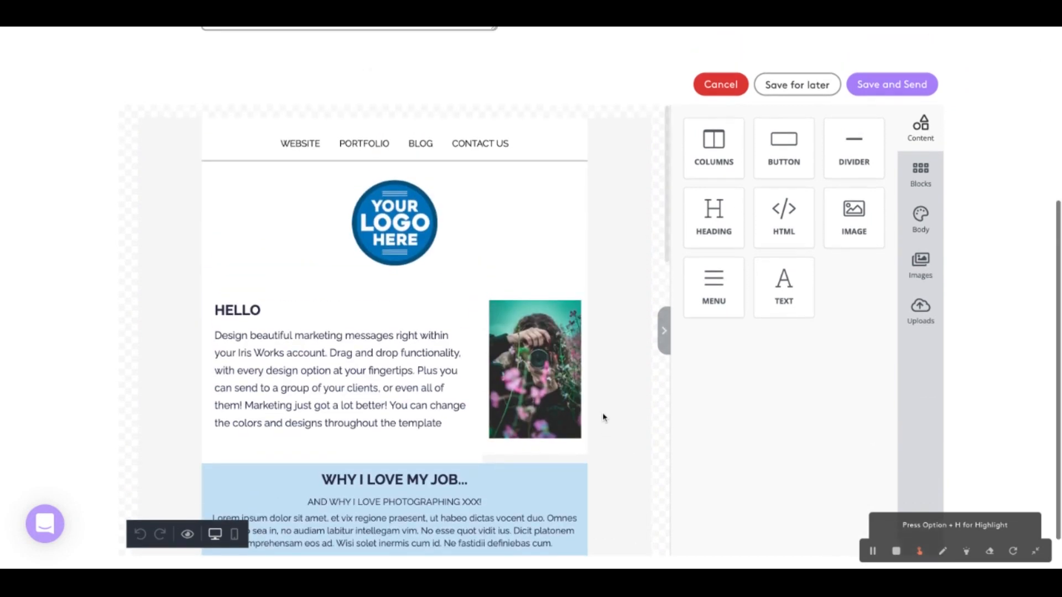
# Link the WEBSITE item of the header menu to the photographer's website address
pyautogui.click(303, 143)
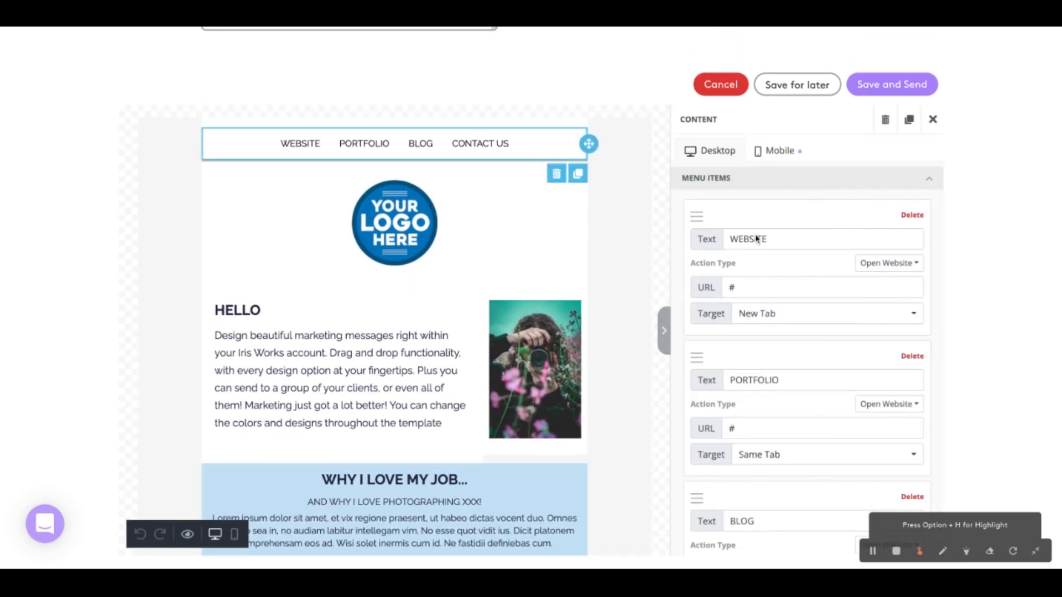
pyautogui.click(760, 283)
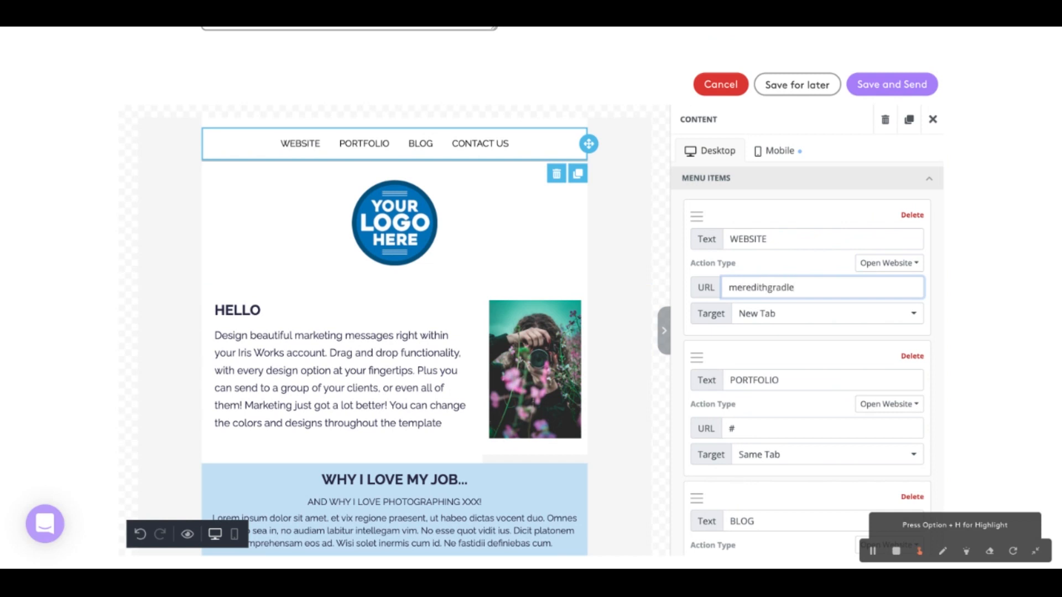
pyautogui.press('Tab')
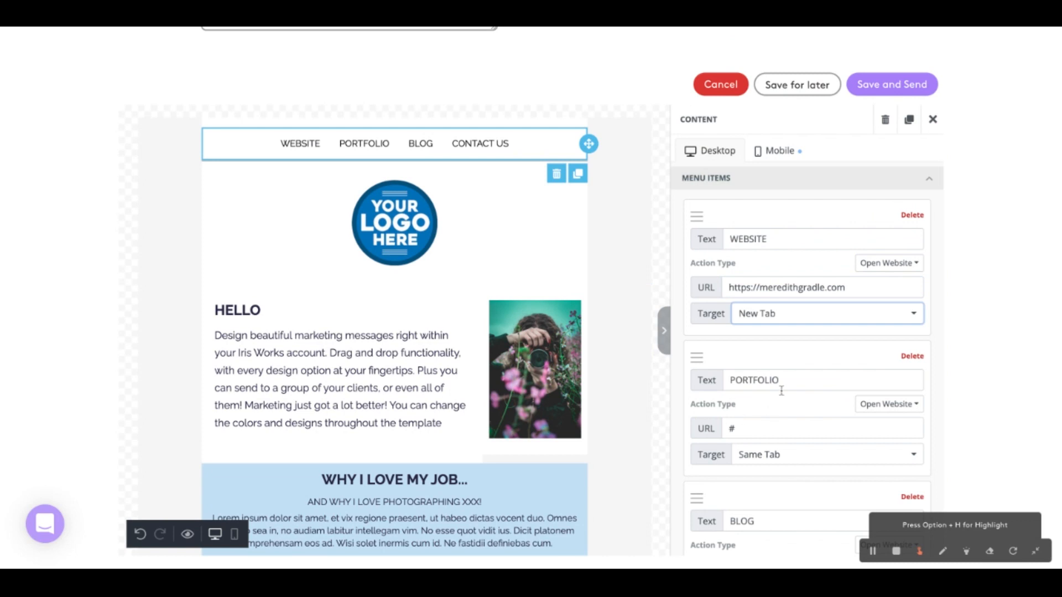
# Delete the CONTACT US item from the header menu and try out adding and removing a new menu item
pyautogui.doubleClick(760, 425)
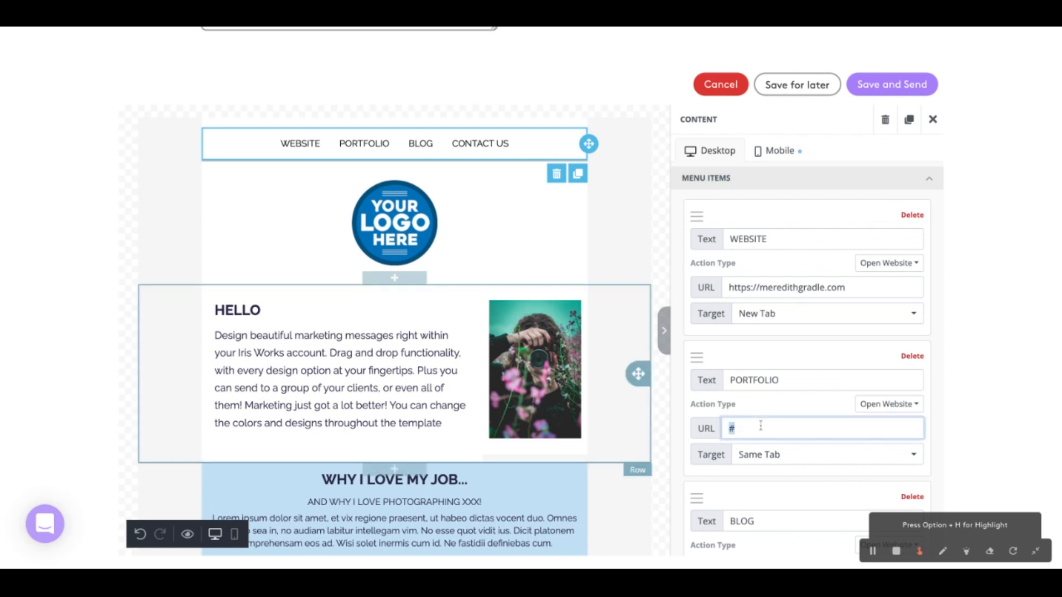
pyautogui.scroll(-4, 838, 465)
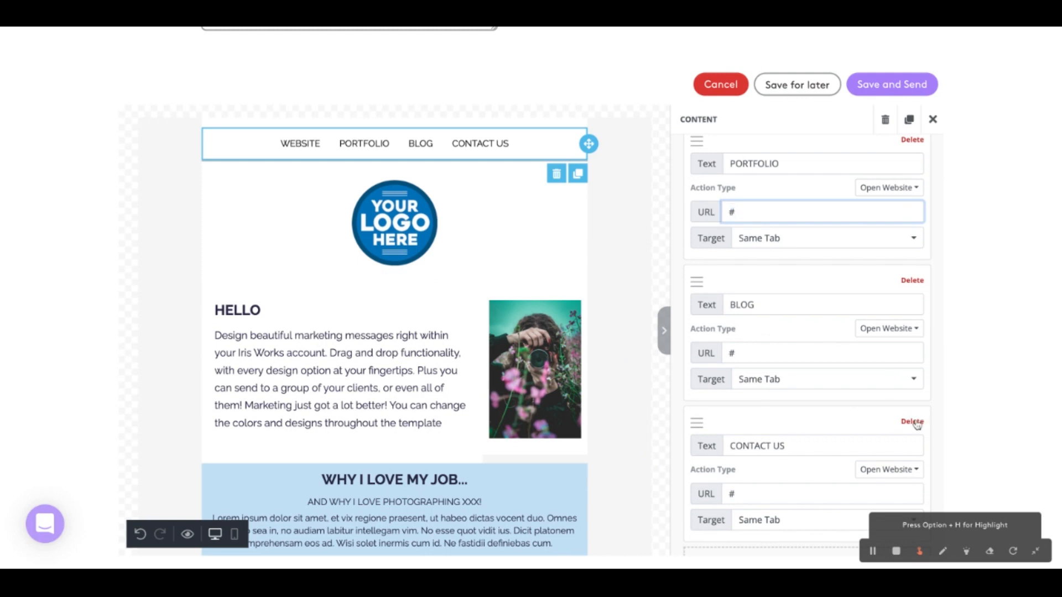
pyautogui.click(912, 421)
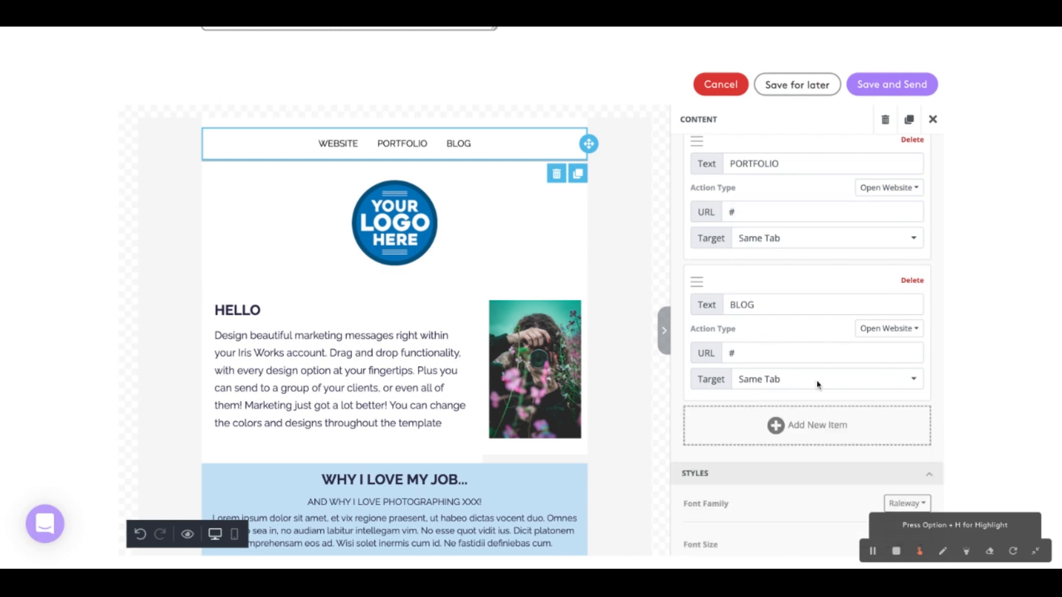
pyautogui.click(802, 426)
pyautogui.click(911, 422)
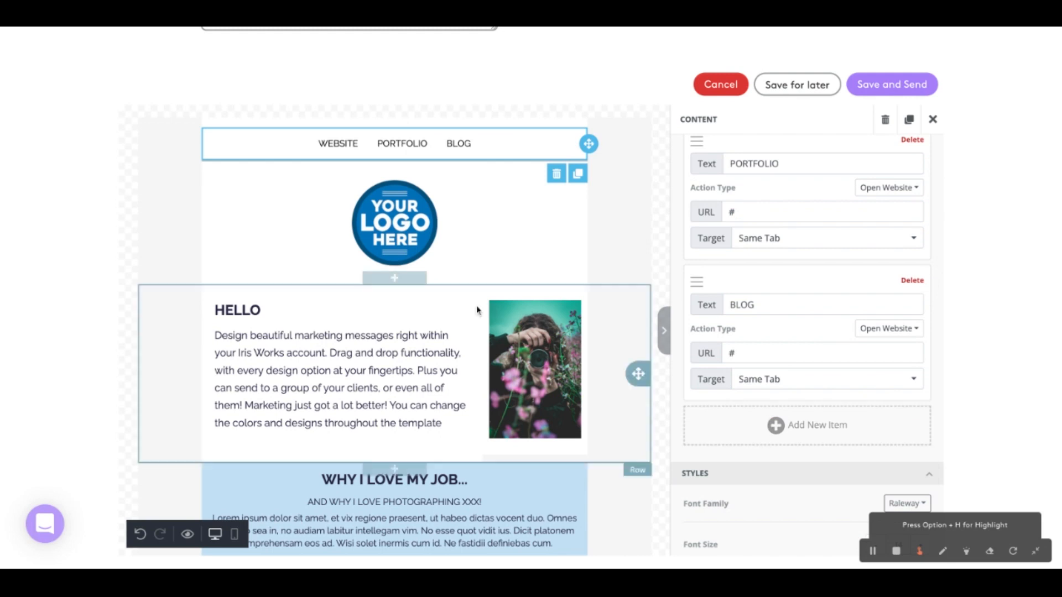
# Select the placeholder logo image below the header menu and examine its image settings
pyautogui.click(657, 245)
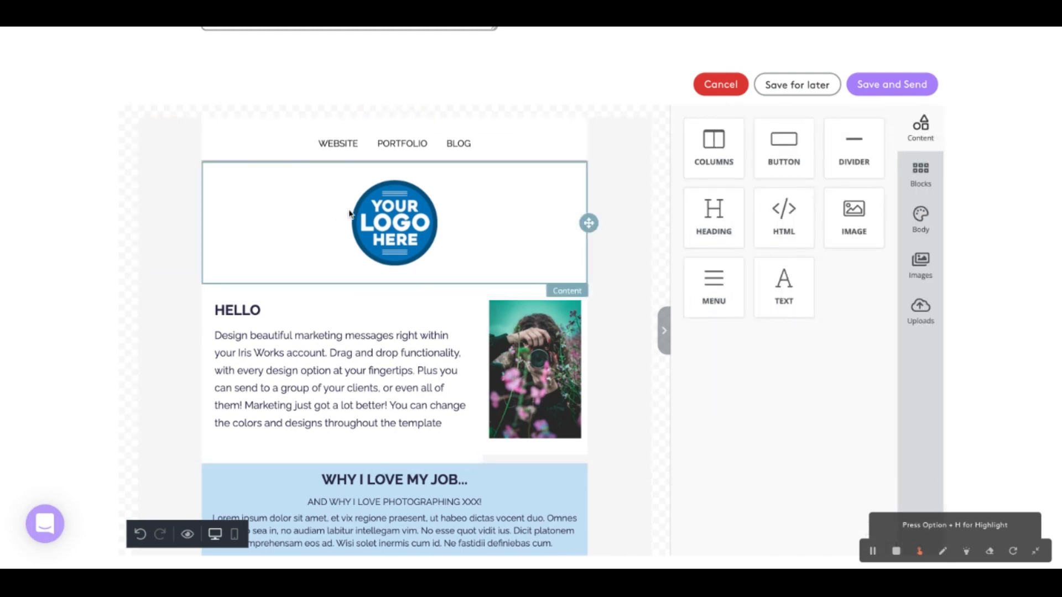
pyautogui.click(416, 224)
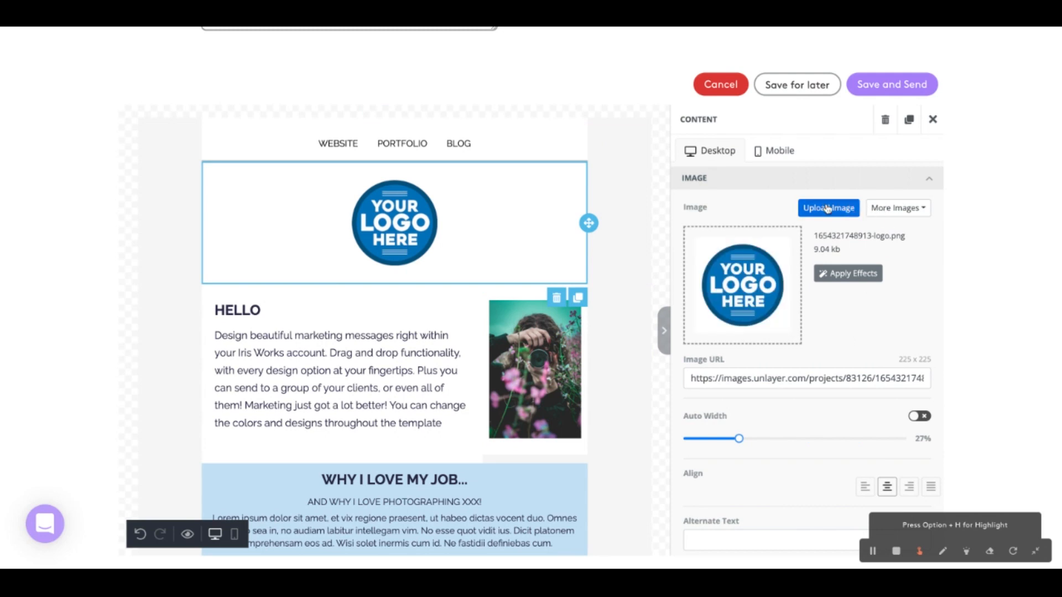
# Replace the HELLO heading text with "Fully customizable!"
pyautogui.scroll(-3, 435, 359)
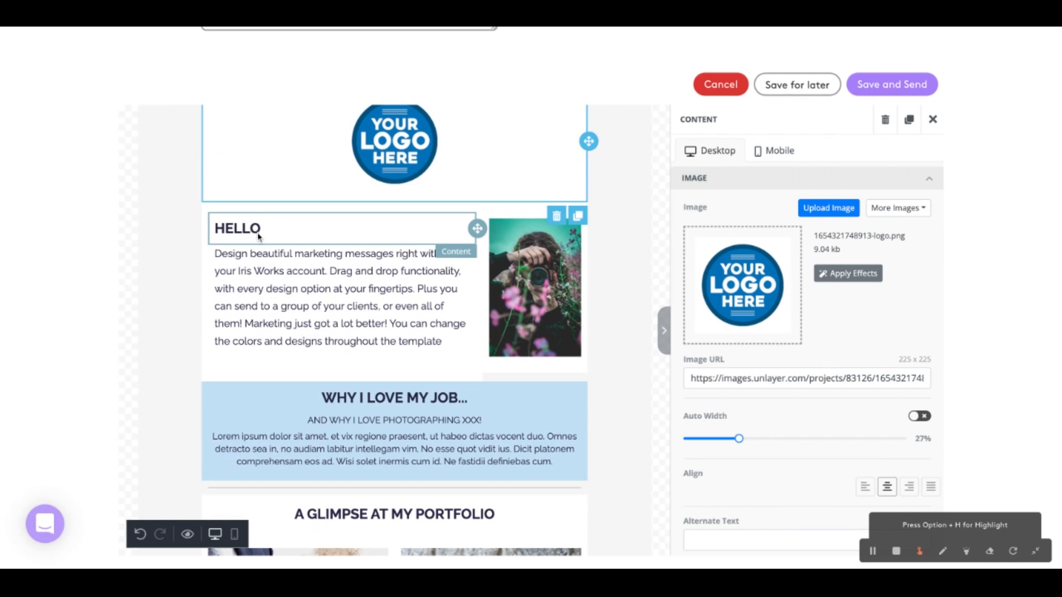
pyautogui.click(257, 234)
pyautogui.doubleClick(257, 233)
pyautogui.write('Fully customizable!')
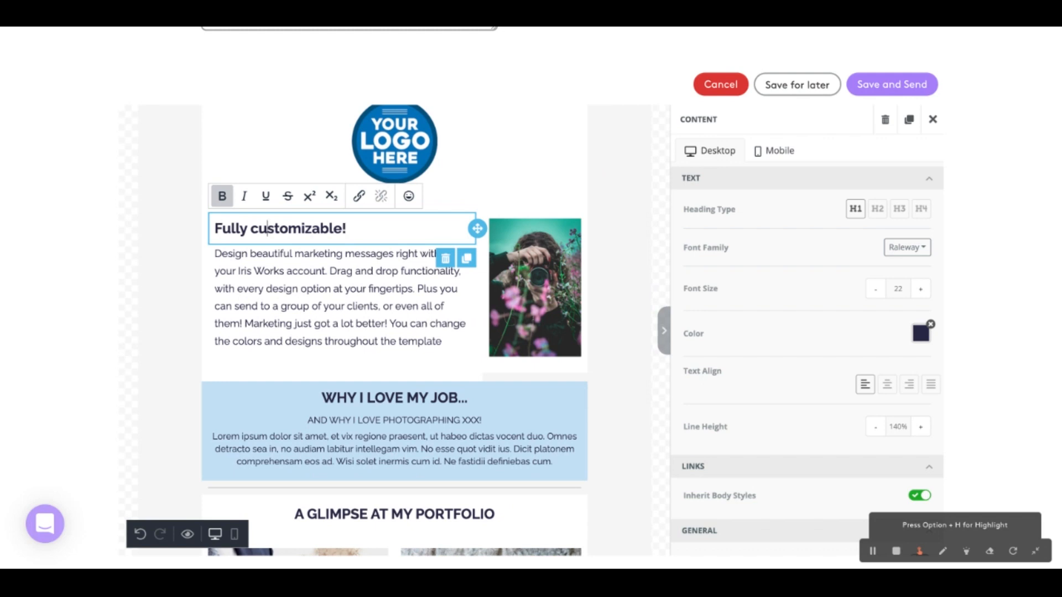
# Try the Bebas Neue font on the "Fully customizable!" heading, and settle on Cabin as its font family
pyautogui.tripleClick(267, 229)
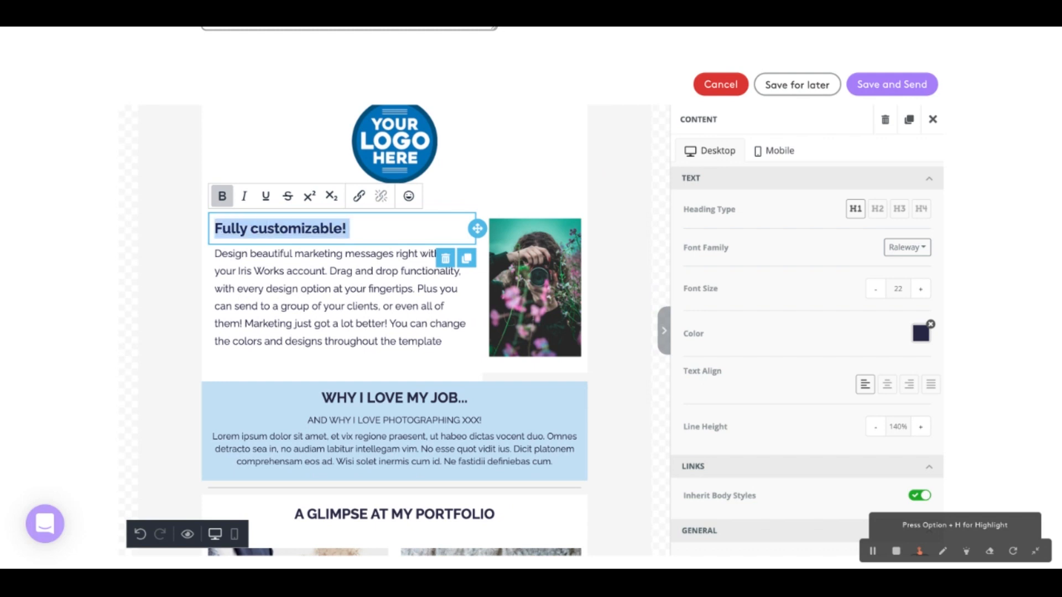
pyautogui.click(922, 256)
pyautogui.click(861, 330)
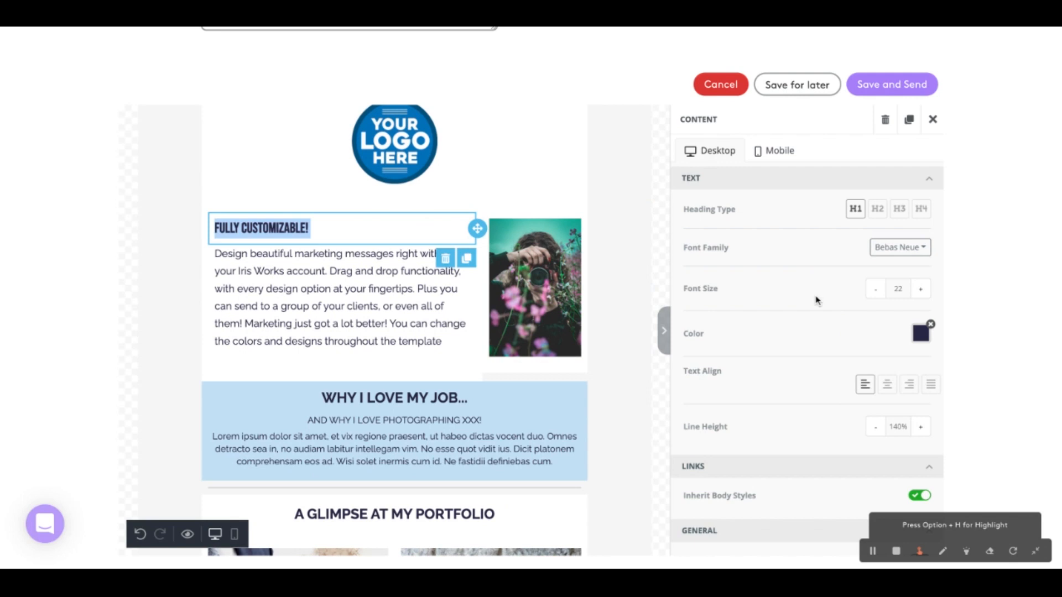
pyautogui.click(900, 247)
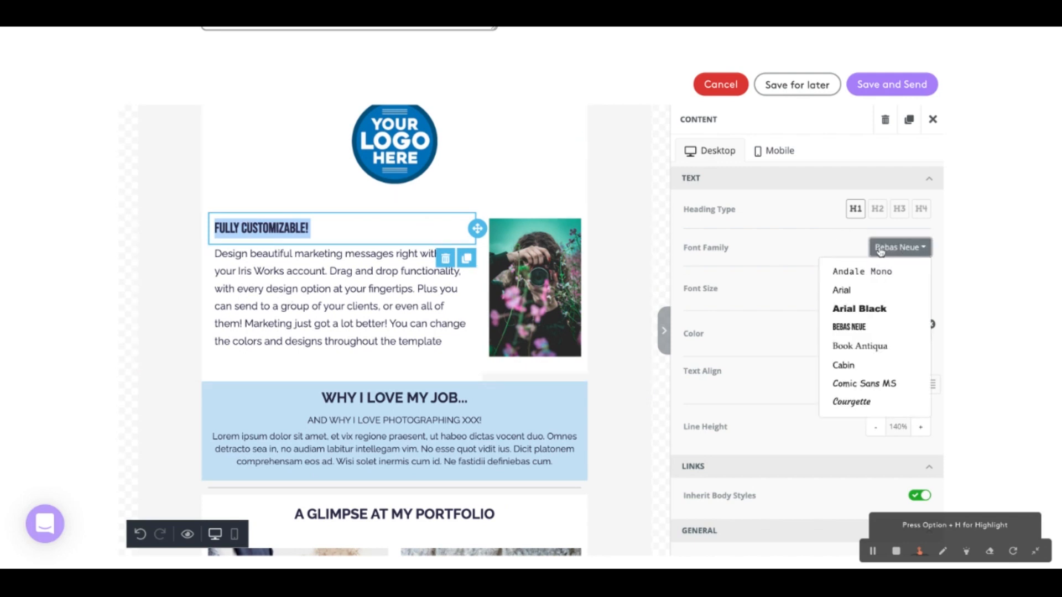
pyautogui.click(874, 366)
pyautogui.click(544, 366)
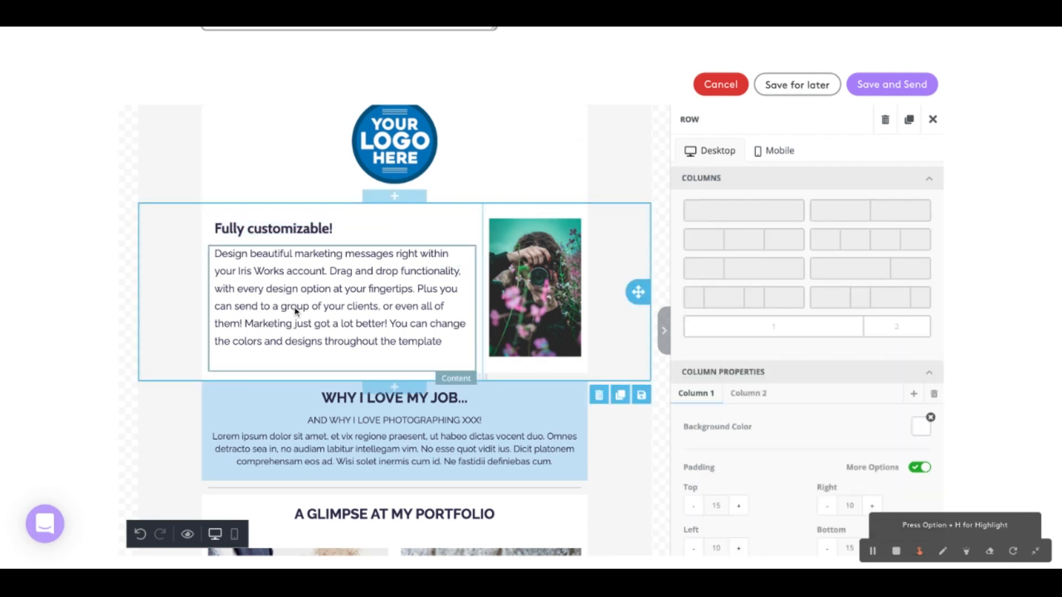
# Delete the two-column row under SCHEDULING A SESSION and undo the deletion
pyautogui.scroll(-5, 453, 417)
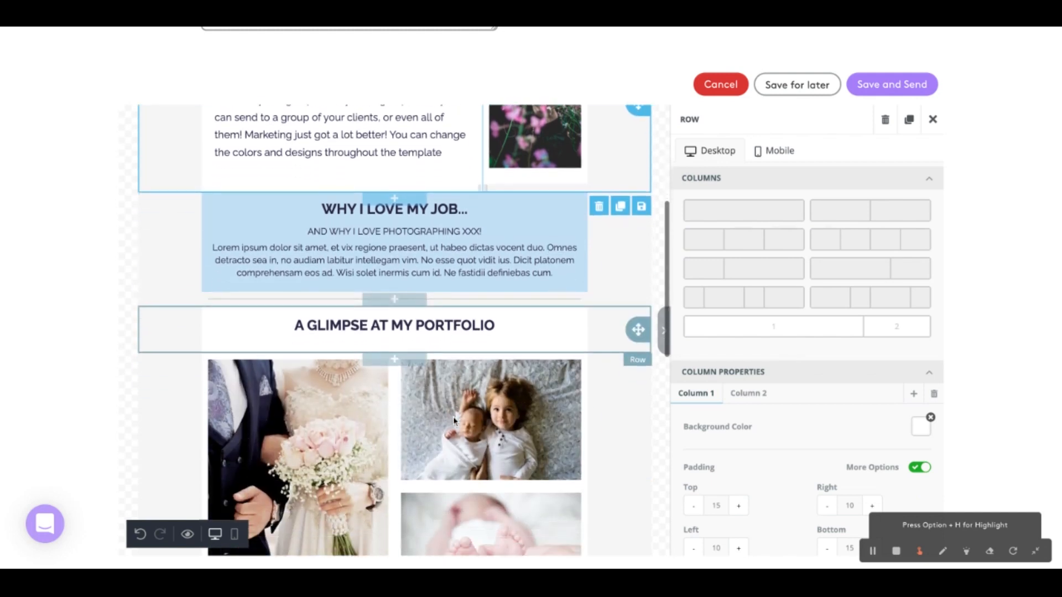
pyautogui.scroll(-8, 488, 380)
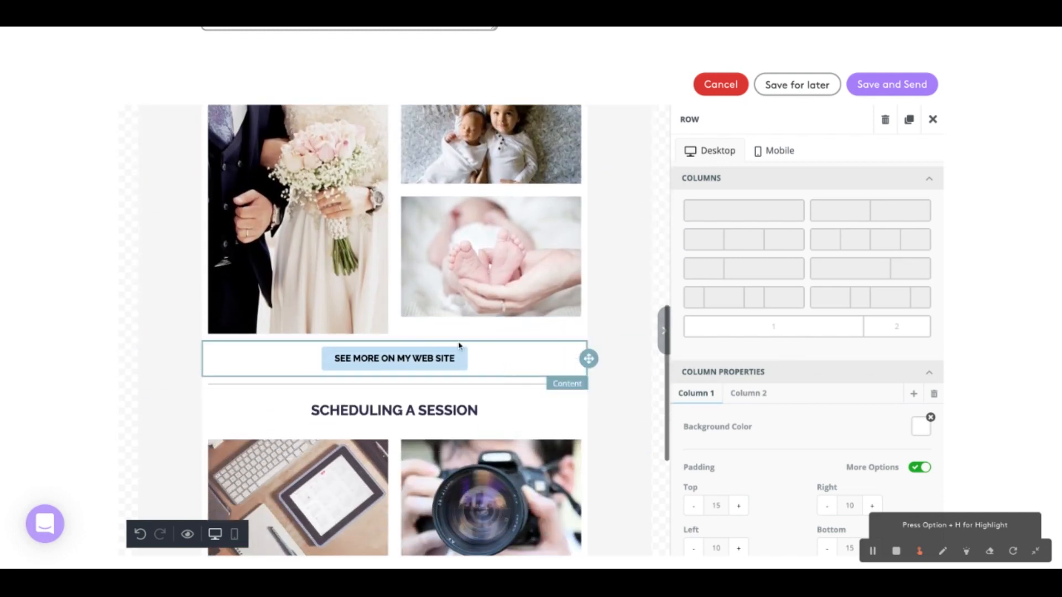
pyautogui.scroll(-6, 546, 409)
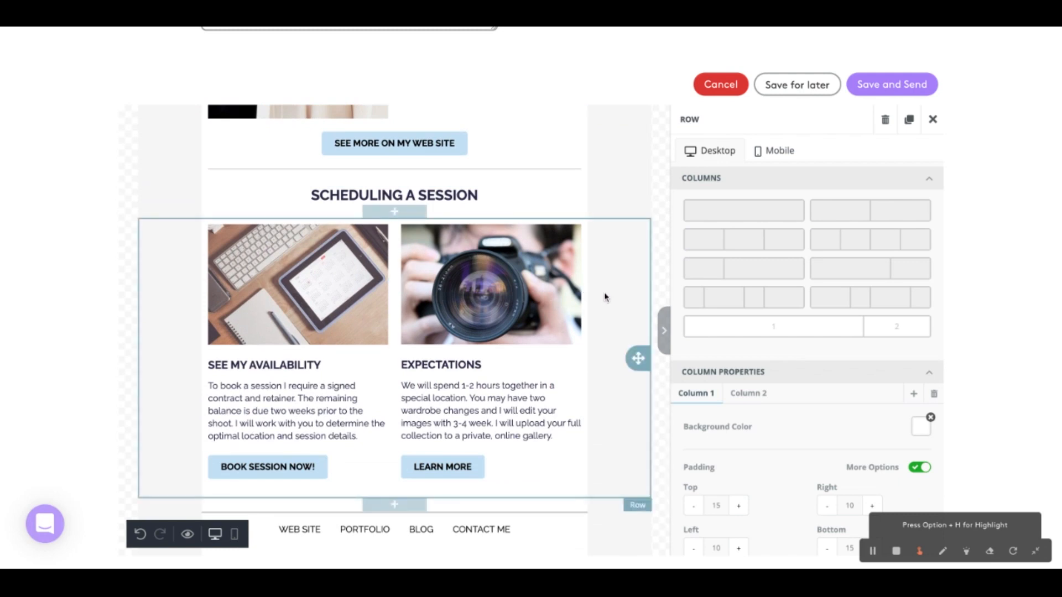
pyautogui.moveTo(625, 331)
pyautogui.click(600, 513)
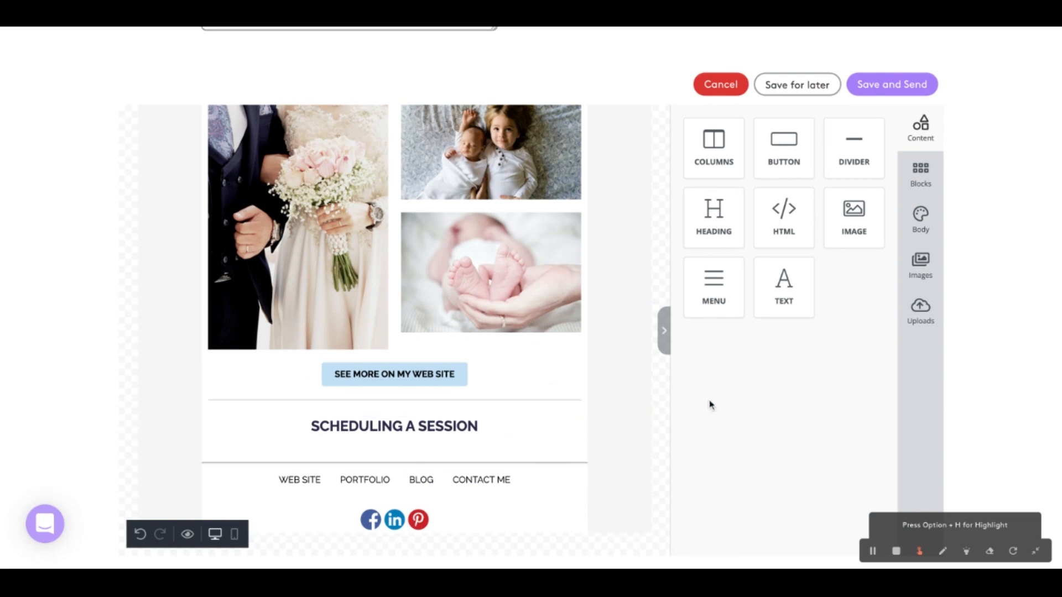
pyautogui.scroll(-1, 746, 403)
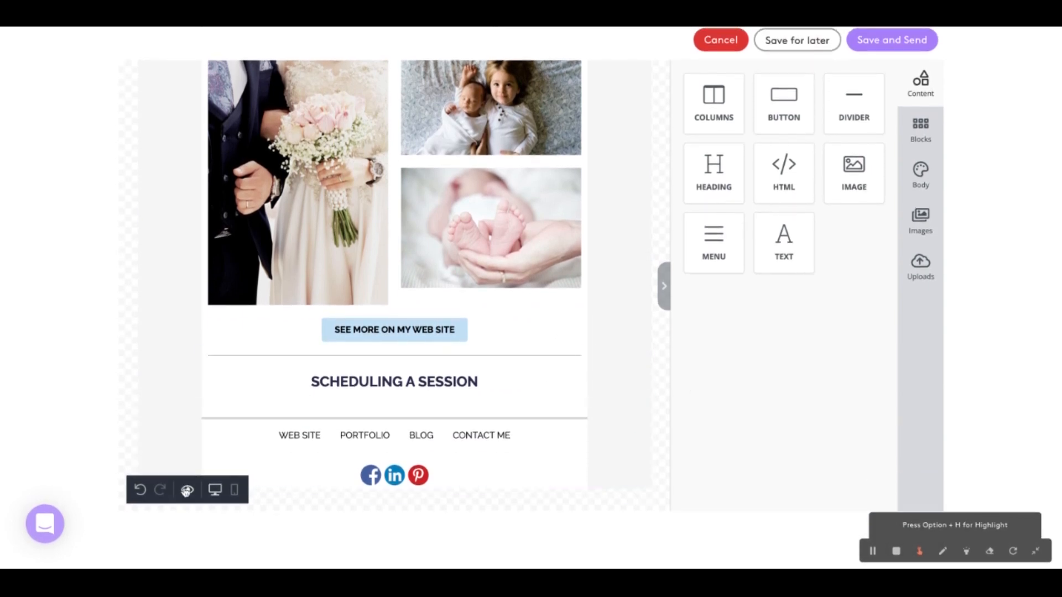
pyautogui.click(141, 490)
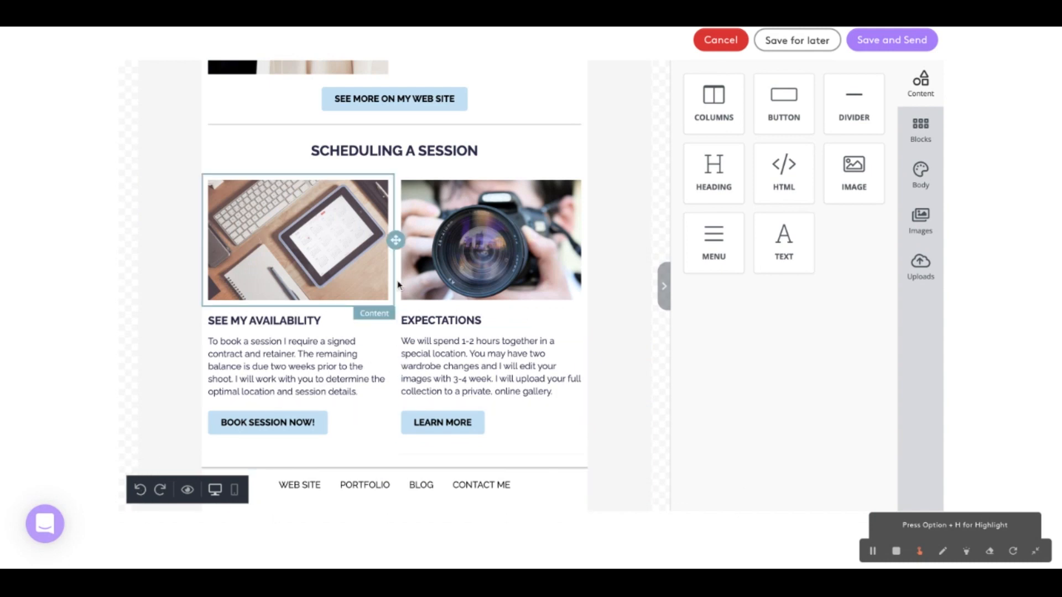
# Link the SEE MORE ON MY WEB SITE button to mywebsite.com
pyautogui.scroll(2, 398, 285)
pyautogui.click(410, 209)
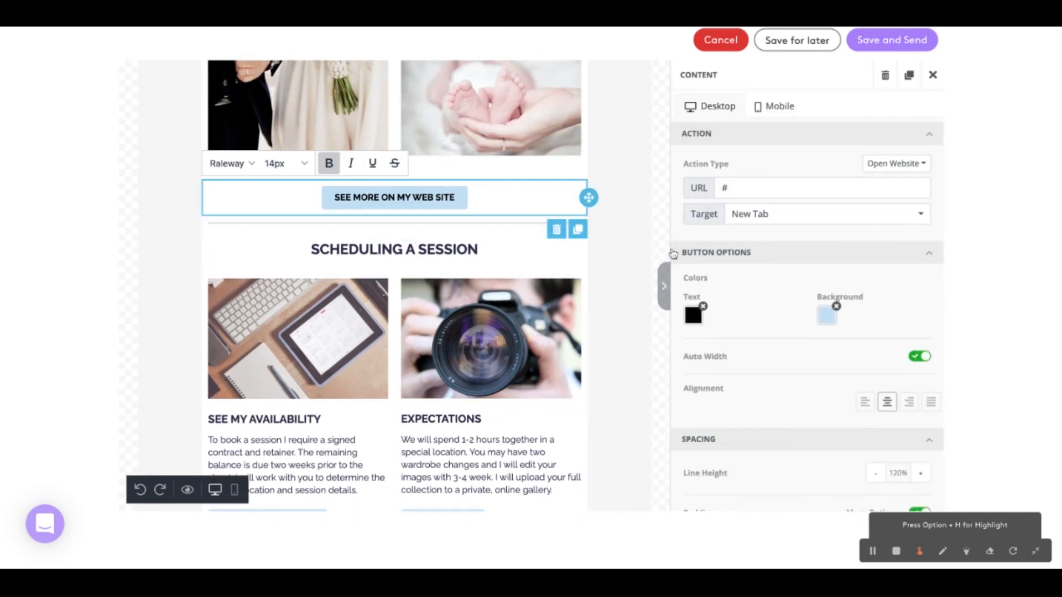
pyautogui.click(732, 192)
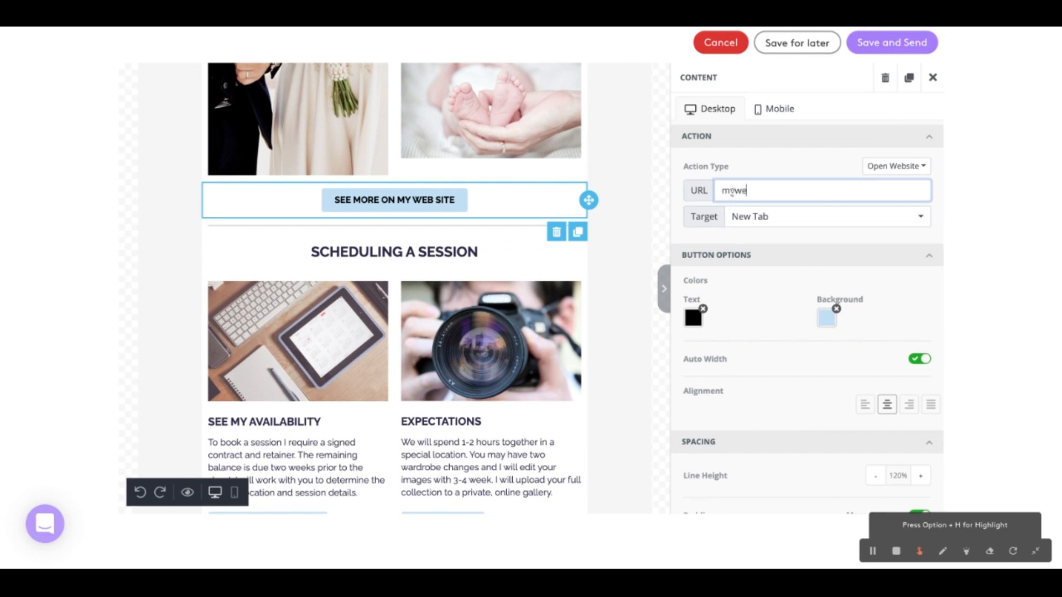
pyautogui.write('mywebsite.com')
pyautogui.press('Tab')
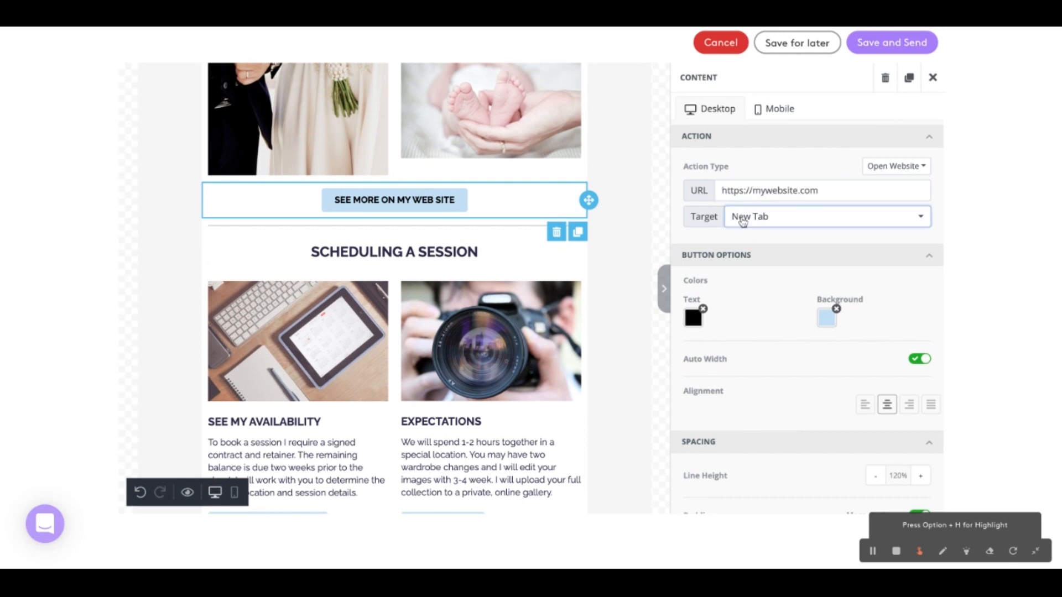
# Give the SEE MORE ON MY WEB SITE button an orange E67E23 background and white text
pyautogui.click(831, 323)
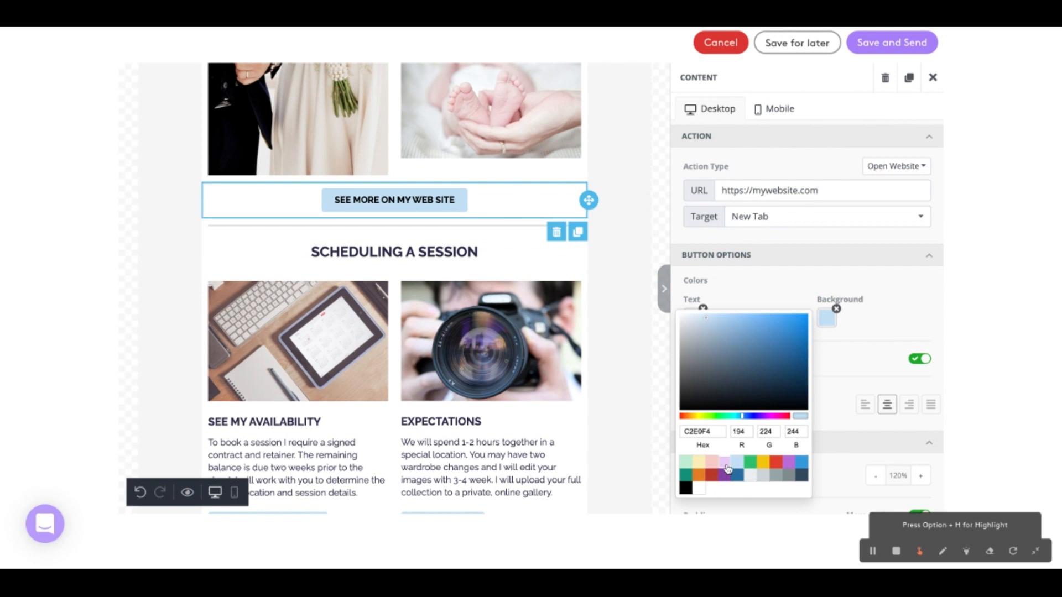
pyautogui.click(698, 474)
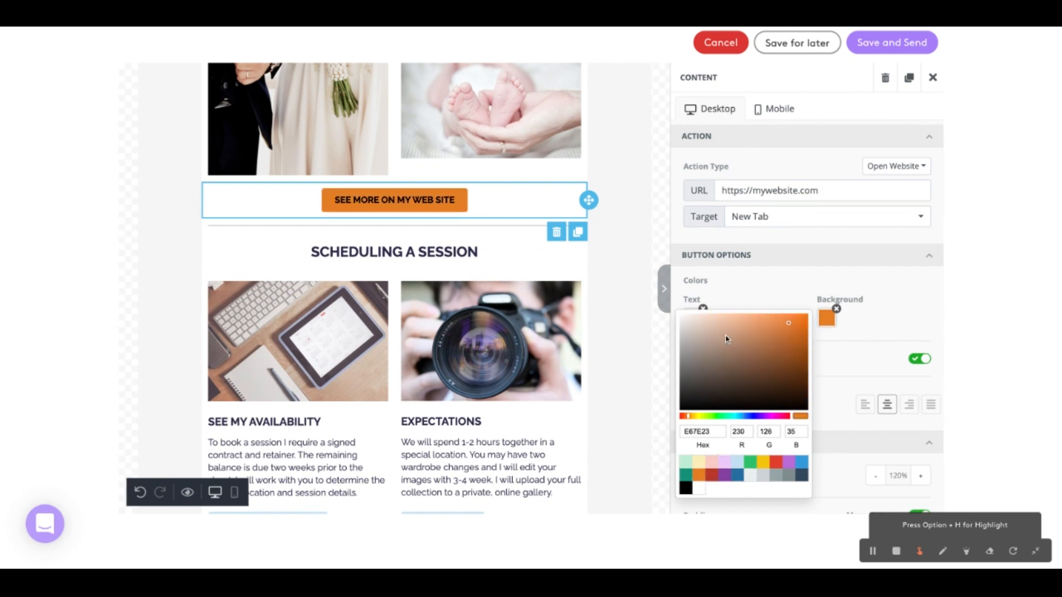
pyautogui.click(713, 308)
pyautogui.click(691, 319)
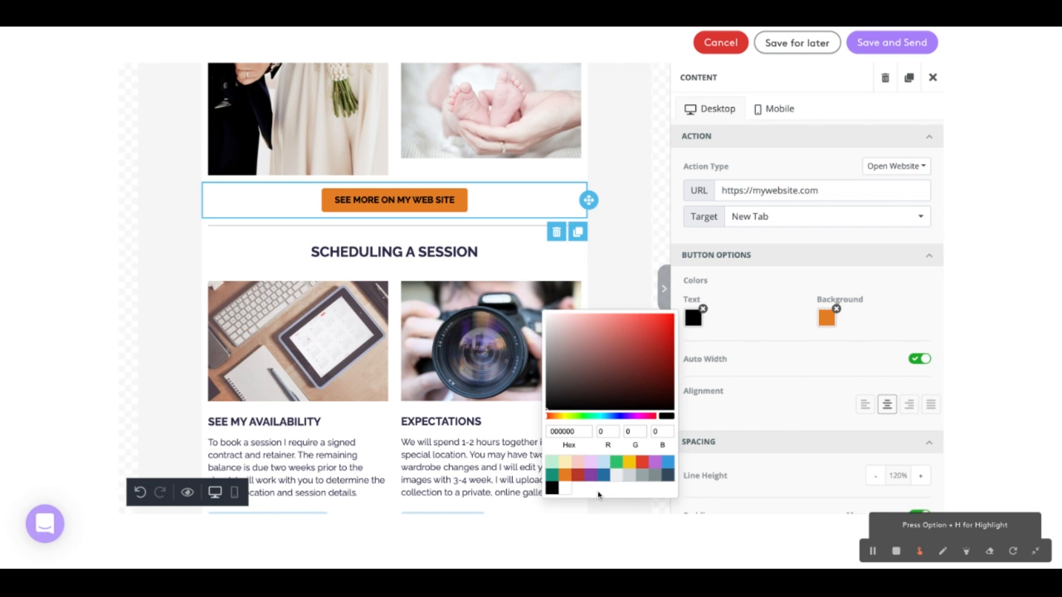
pyautogui.click(565, 488)
pyautogui.click(791, 397)
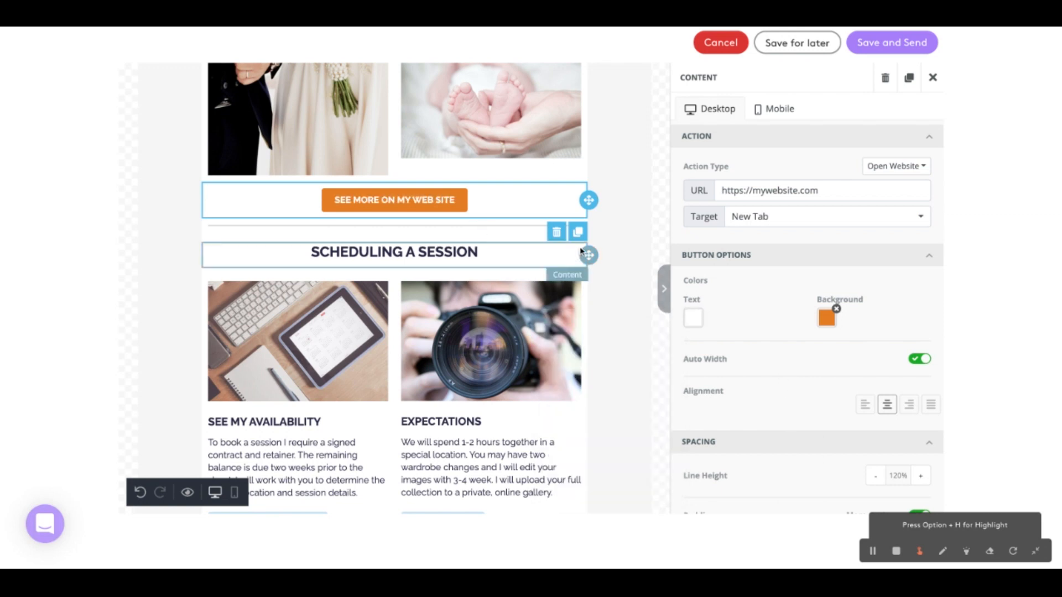
pyautogui.click(613, 232)
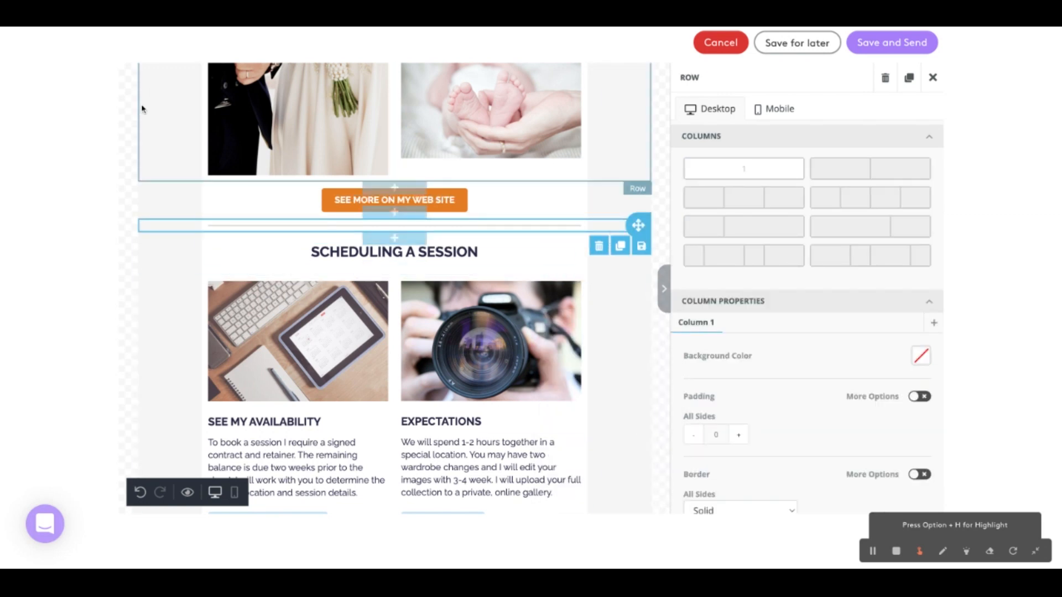
pyautogui.click(131, 148)
# Save the July Newsletter campaign template for later use without sending it
pyautogui.scroll(6, 132, 147)
pyautogui.scroll(8, 131, 148)
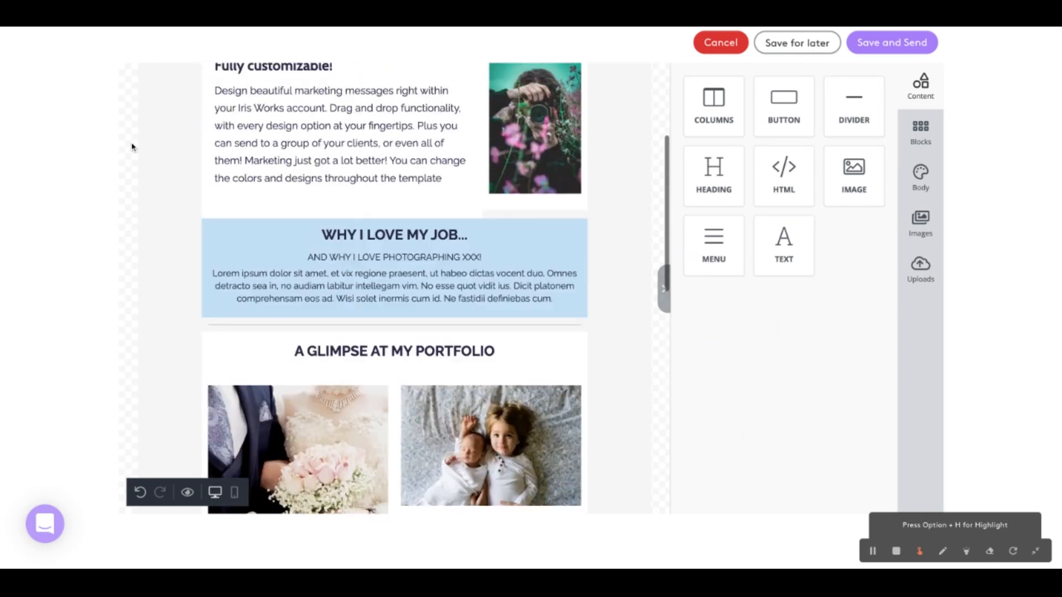
pyautogui.scroll(3, 817, 160)
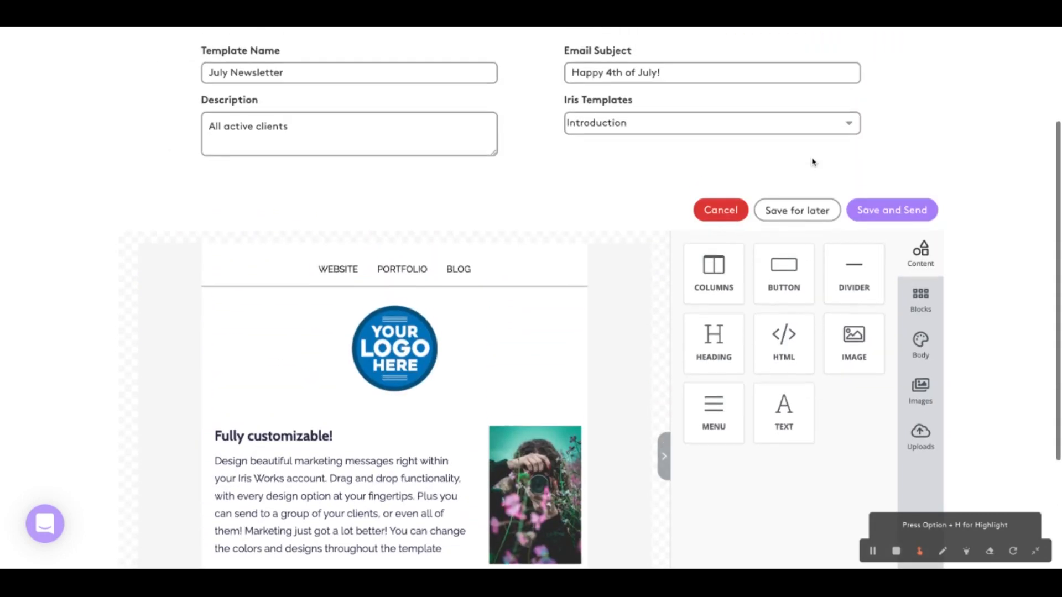
pyautogui.click(807, 221)
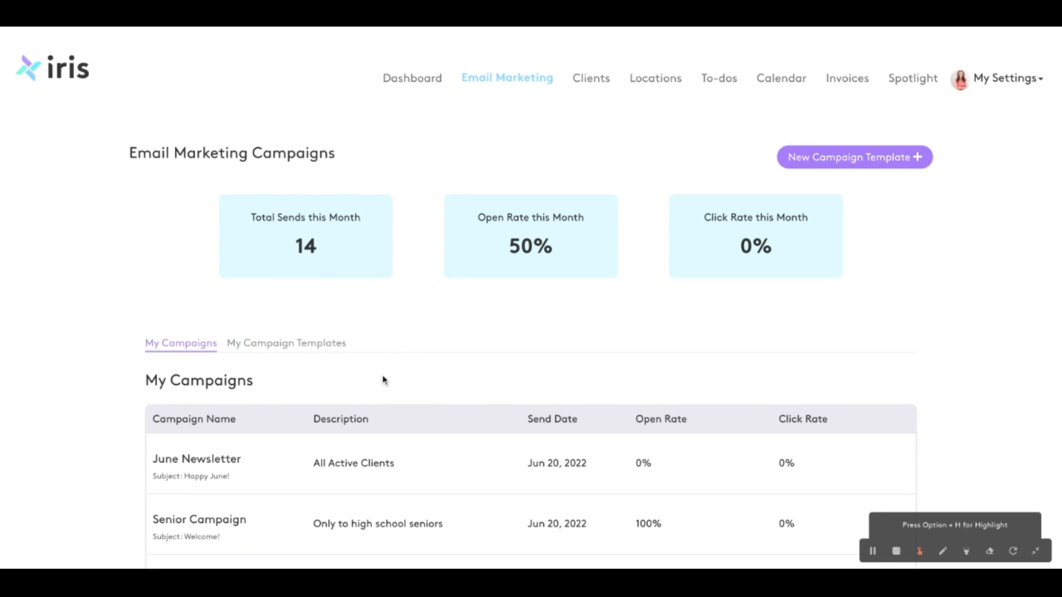
# Reopen the saved July Newsletter campaign template for editing and check its customized content
pyautogui.click(328, 344)
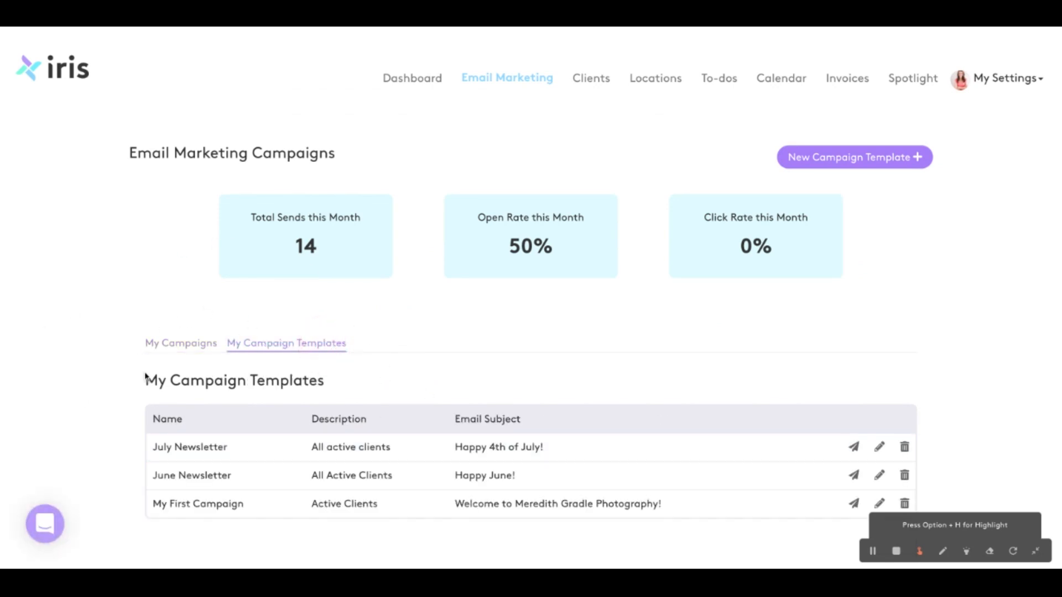
pyautogui.click(200, 451)
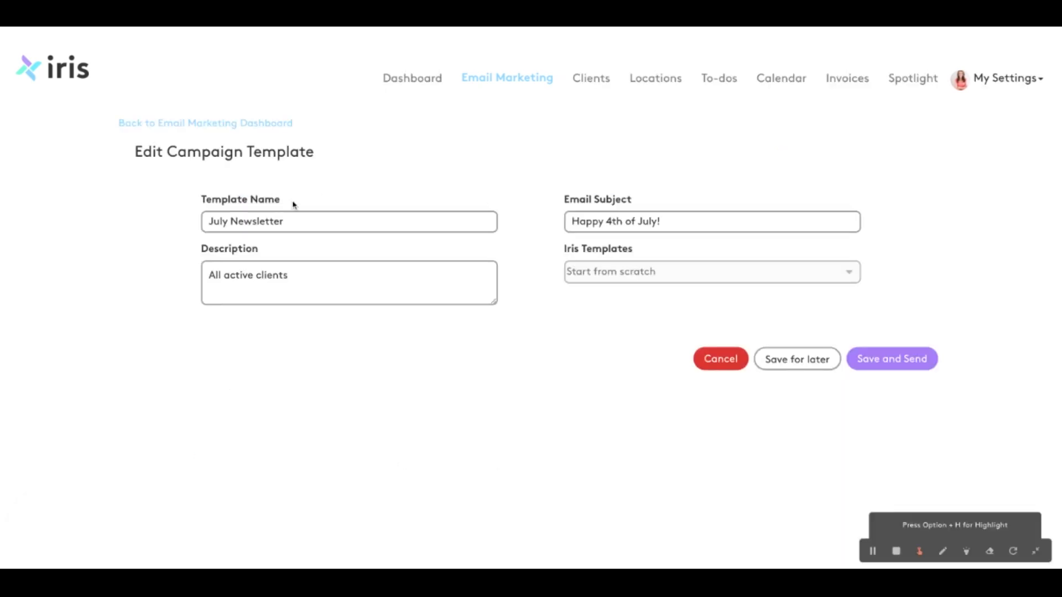
pyautogui.scroll(-3, 564, 207)
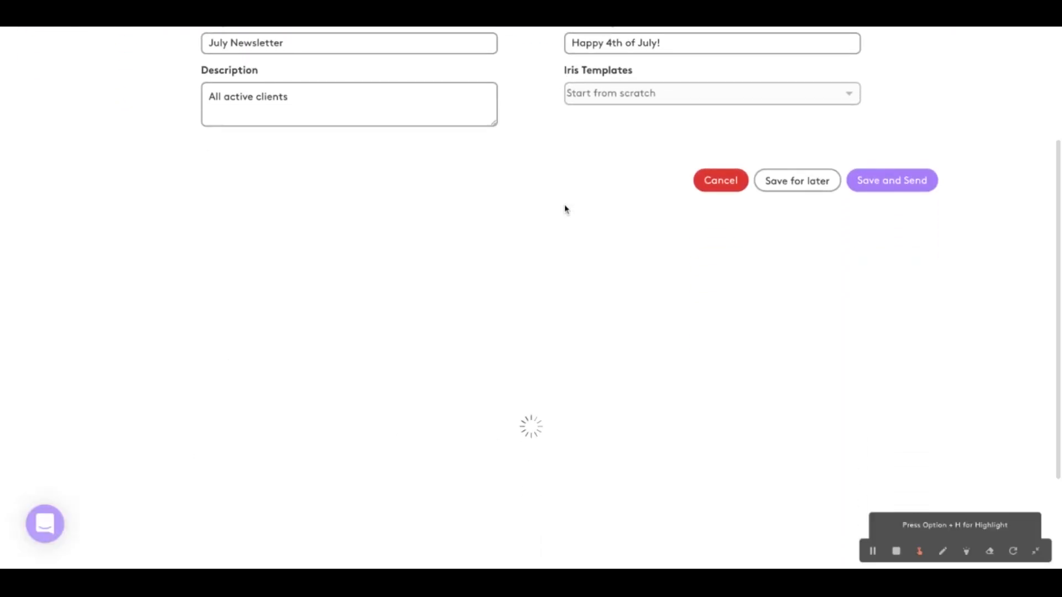
pyautogui.scroll(-7, 394, 385)
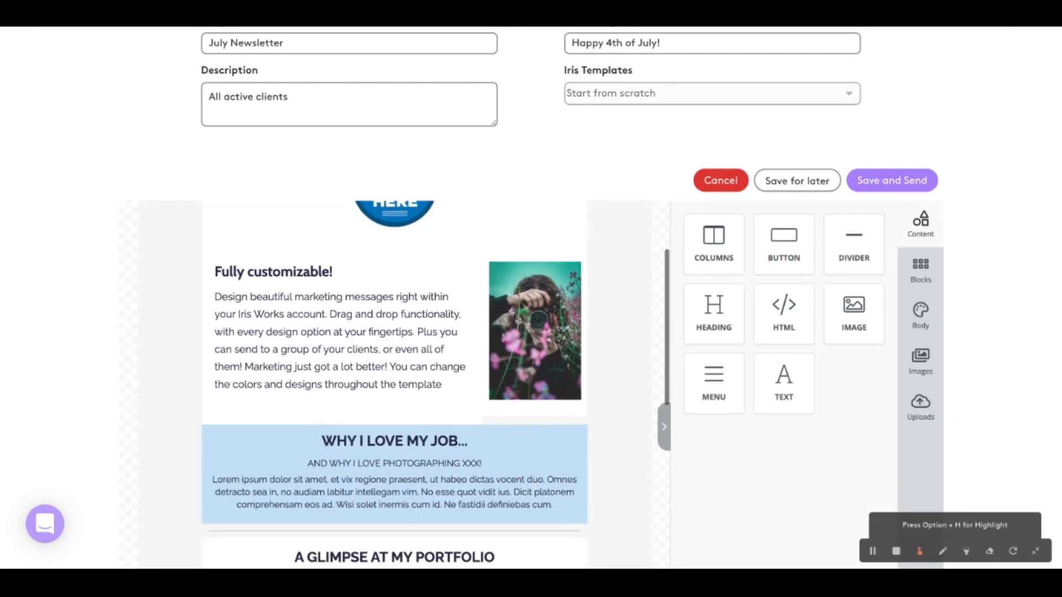
pyautogui.scroll(7, 535, 208)
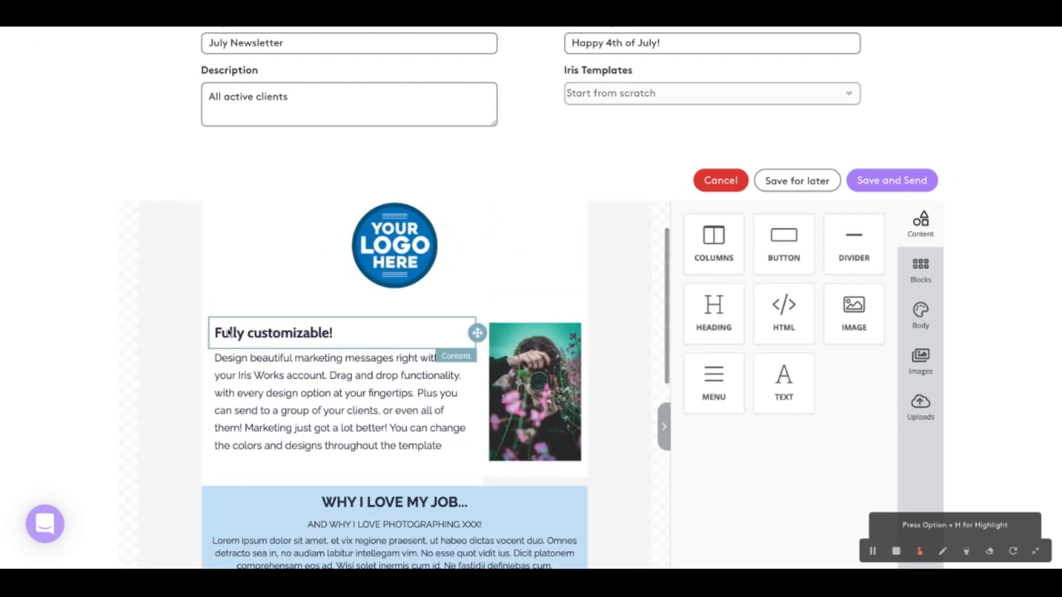
pyautogui.scroll(-10, 482, 369)
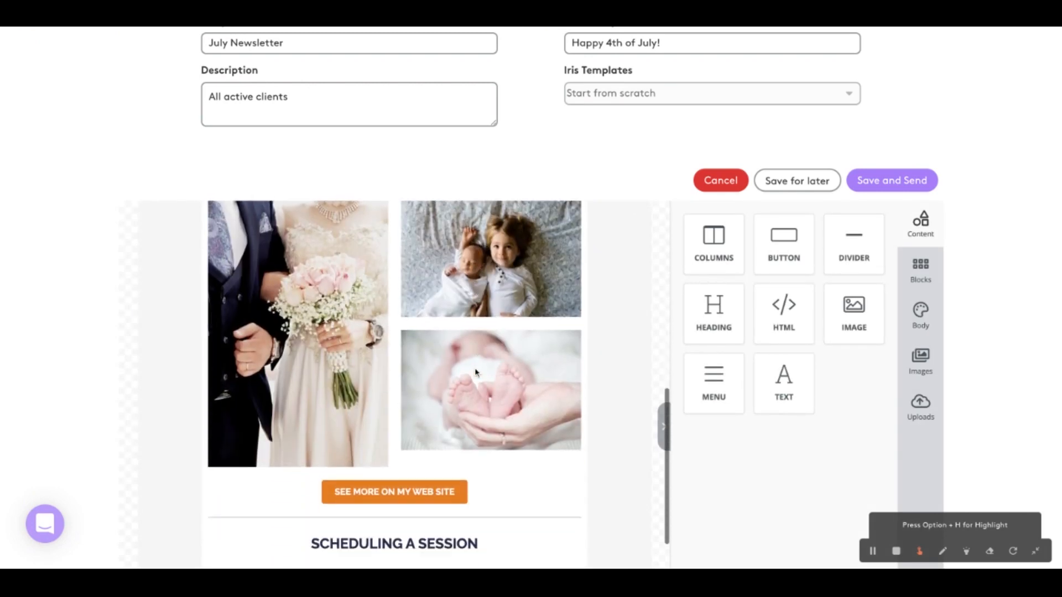
pyautogui.scroll(10, 496, 360)
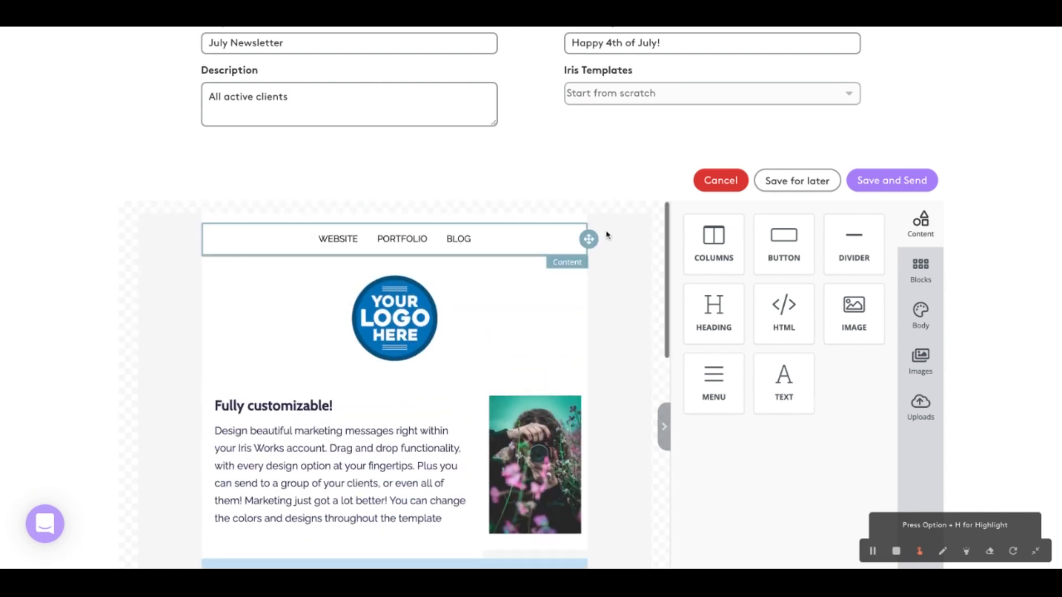
# Save the July Newsletter for sending and choose Active Clients as its audience
pyautogui.scroll(1, 918, 183)
pyautogui.scroll(1, 917, 187)
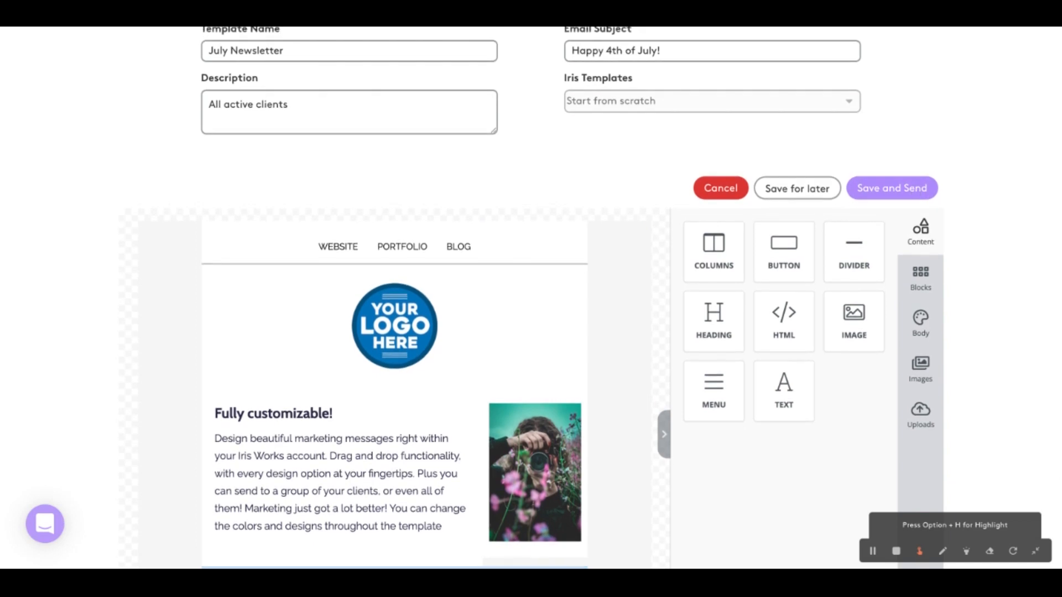
pyautogui.click(907, 182)
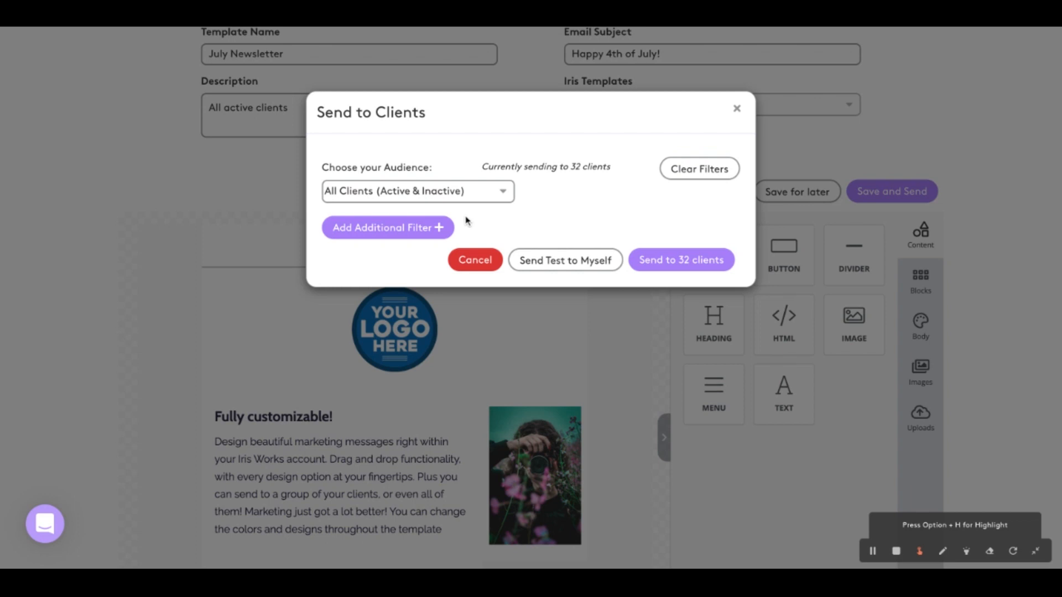
pyautogui.click(489, 195)
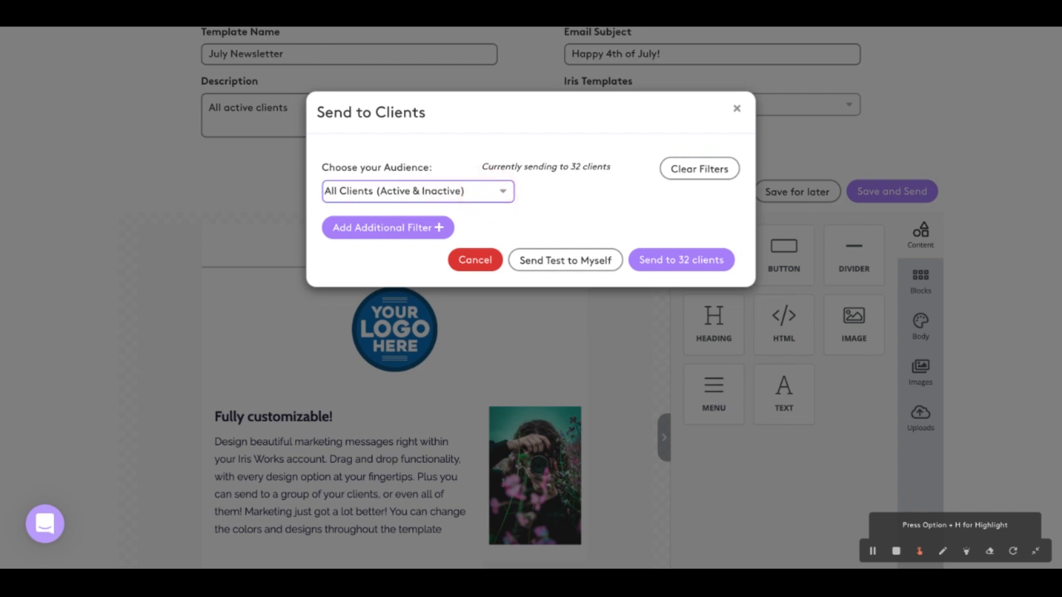
pyautogui.click(425, 210)
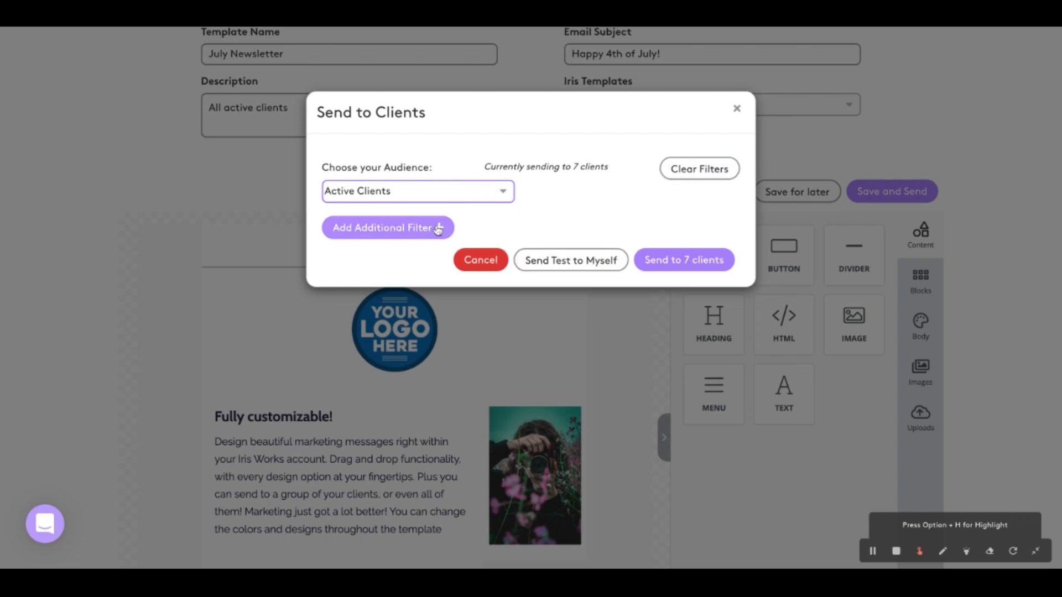
# Add an audience filter limiting the Active Clients to those whose Session Type is Portraits
pyautogui.click(433, 227)
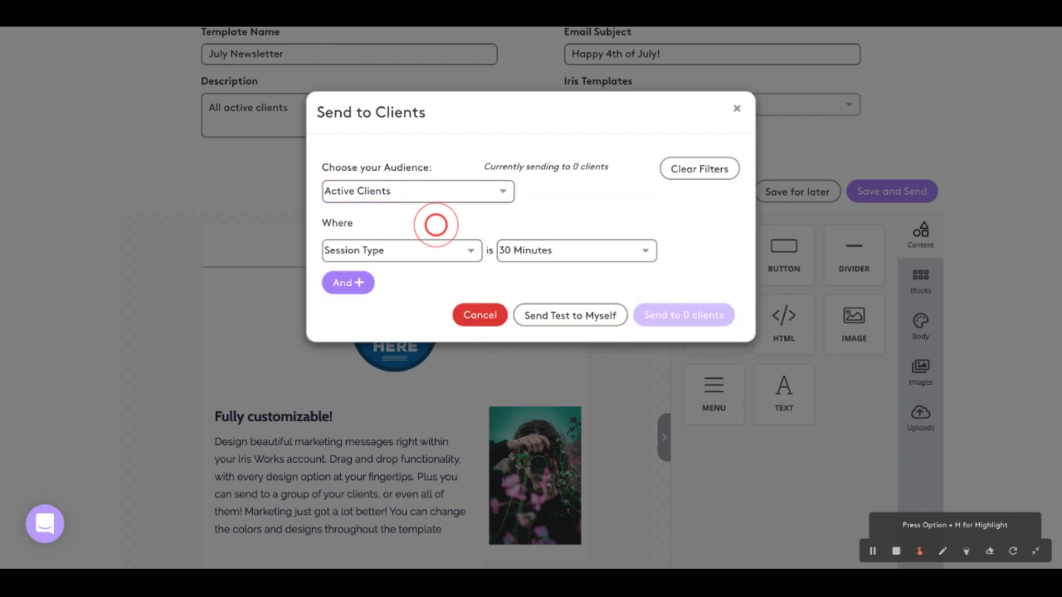
pyautogui.click(634, 253)
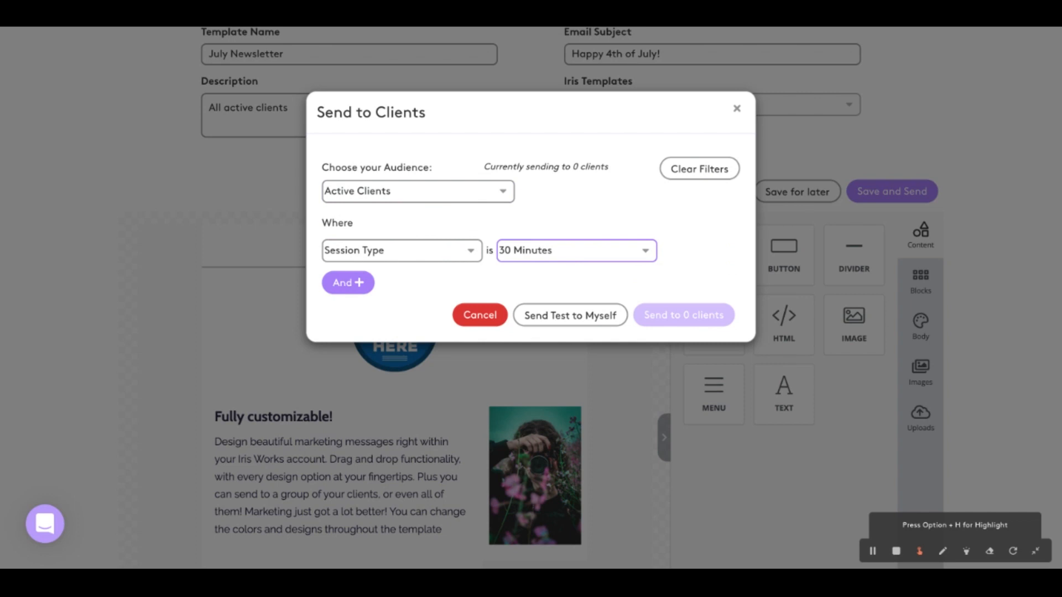
pyautogui.click(596, 354)
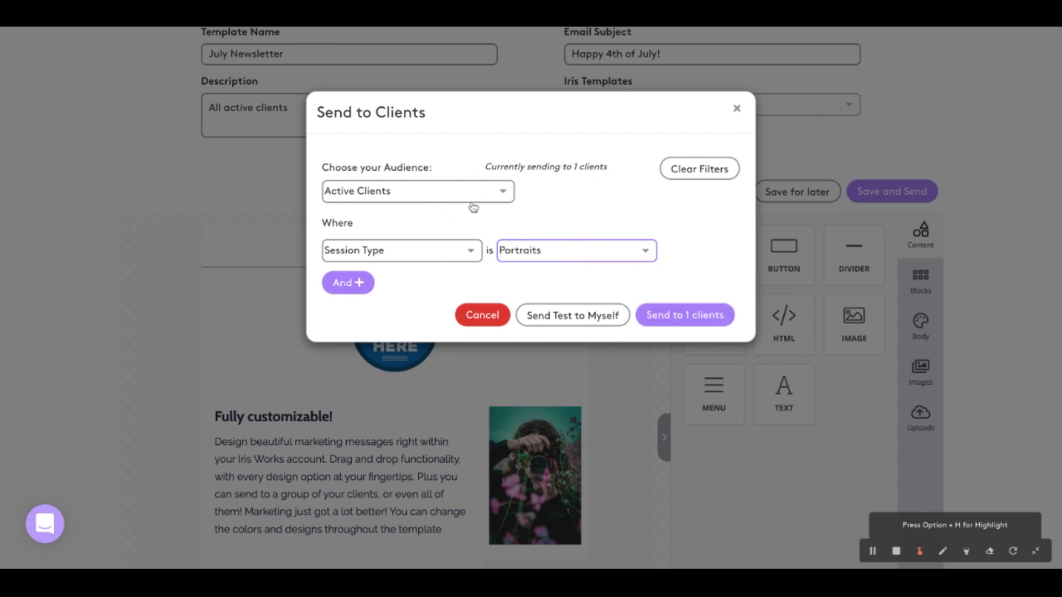
# Change the filter to Date of Most Recent Session before Jun 20, 2022, and add a second condition with Session Type 30 Minutes
pyautogui.click(404, 254)
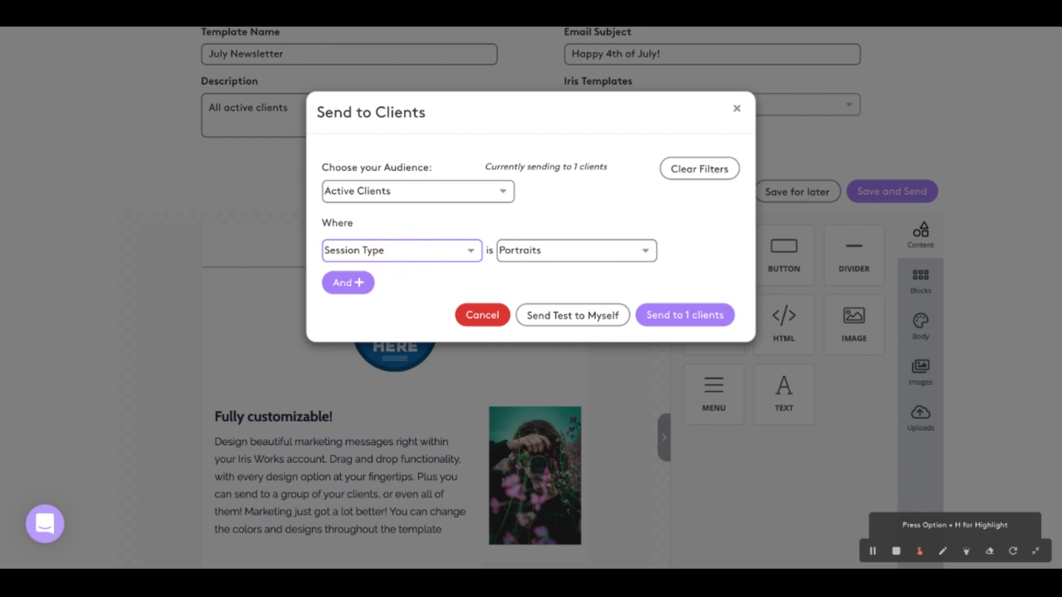
pyautogui.click(410, 271)
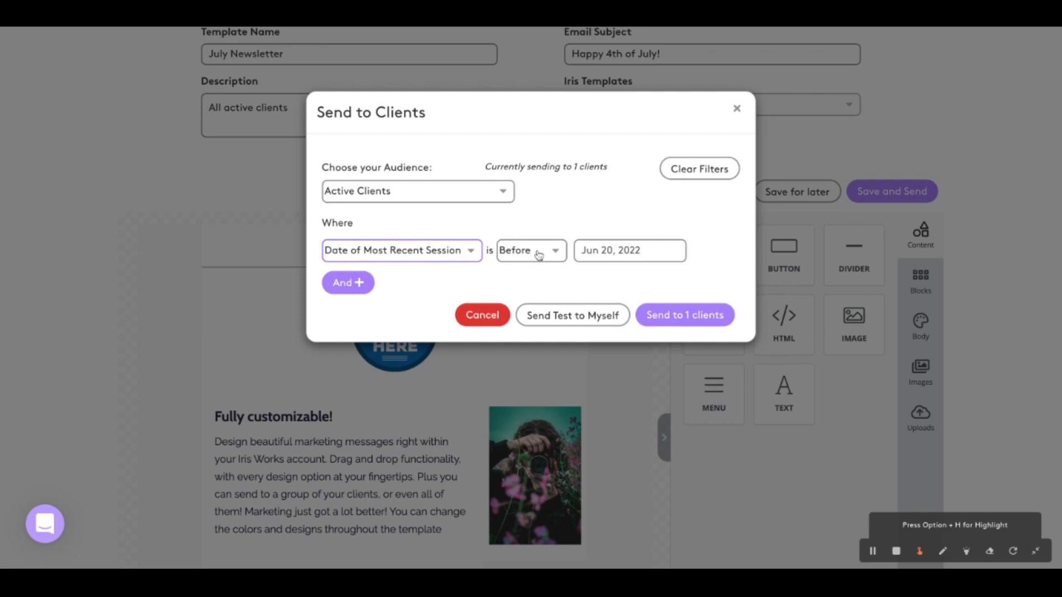
pyautogui.click(350, 283)
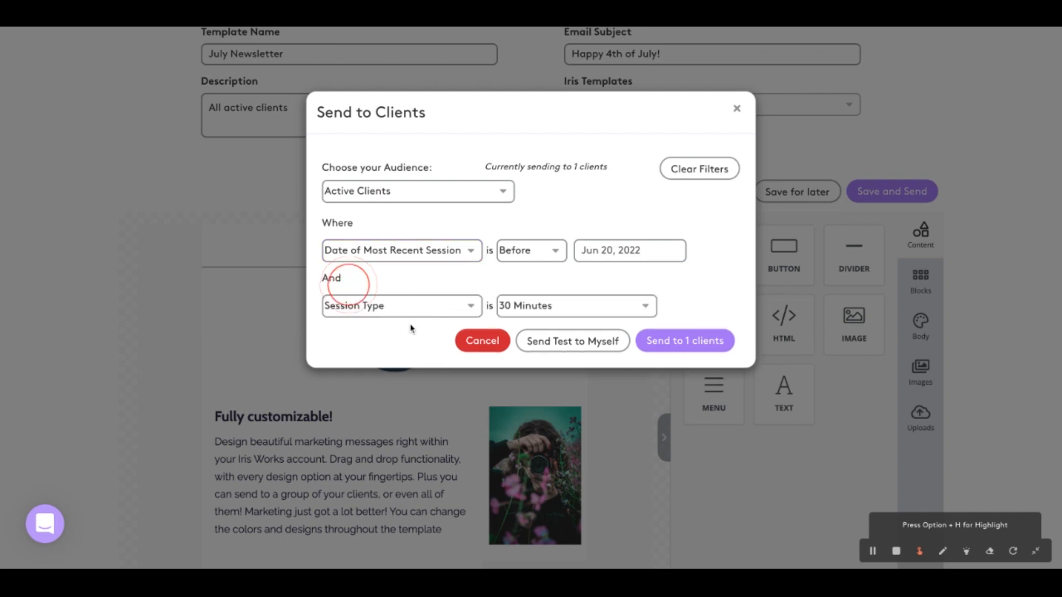
pyautogui.click(422, 305)
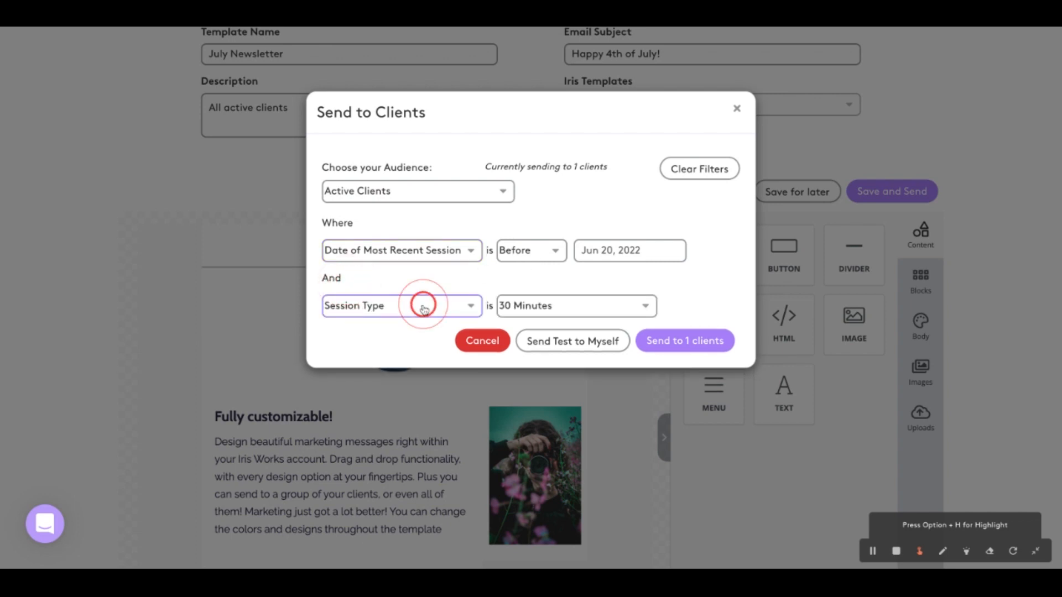
pyautogui.click(577, 305)
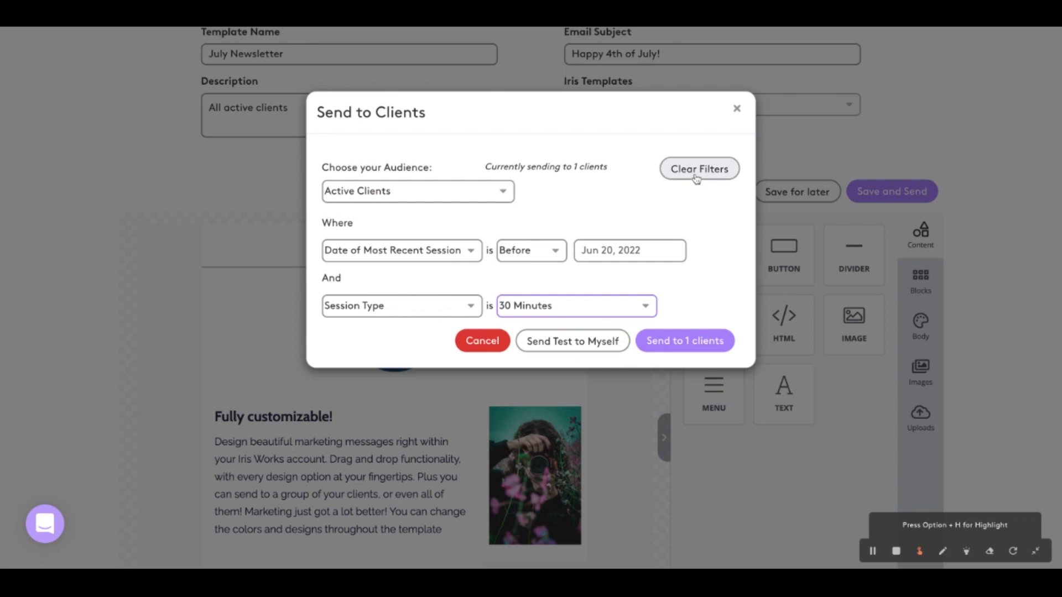
# Clear the audience filters and limit All Clients (Active & Inactive) to those whose Date of Most Recent Session is before Jun 20, 2022
pyautogui.click(696, 176)
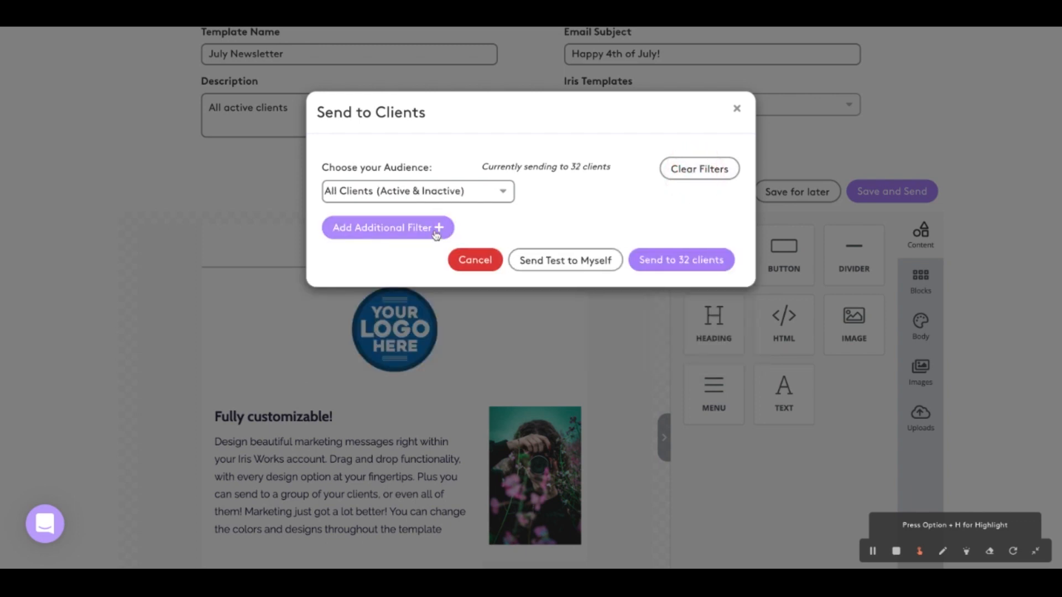
pyautogui.click(434, 231)
pyautogui.click(424, 249)
pyautogui.click(346, 308)
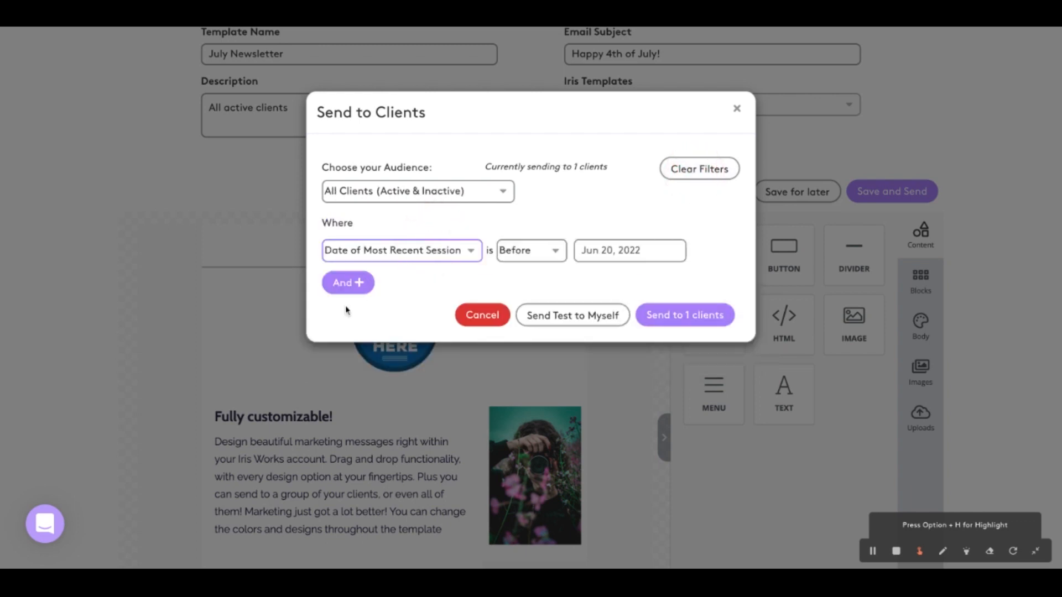
pyautogui.click(708, 221)
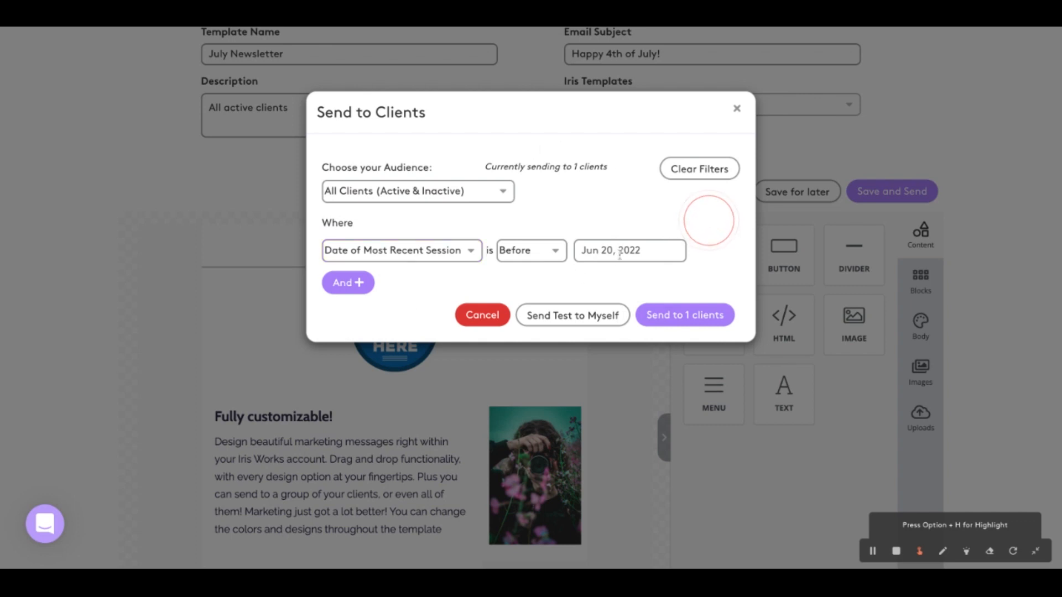
pyautogui.click(455, 253)
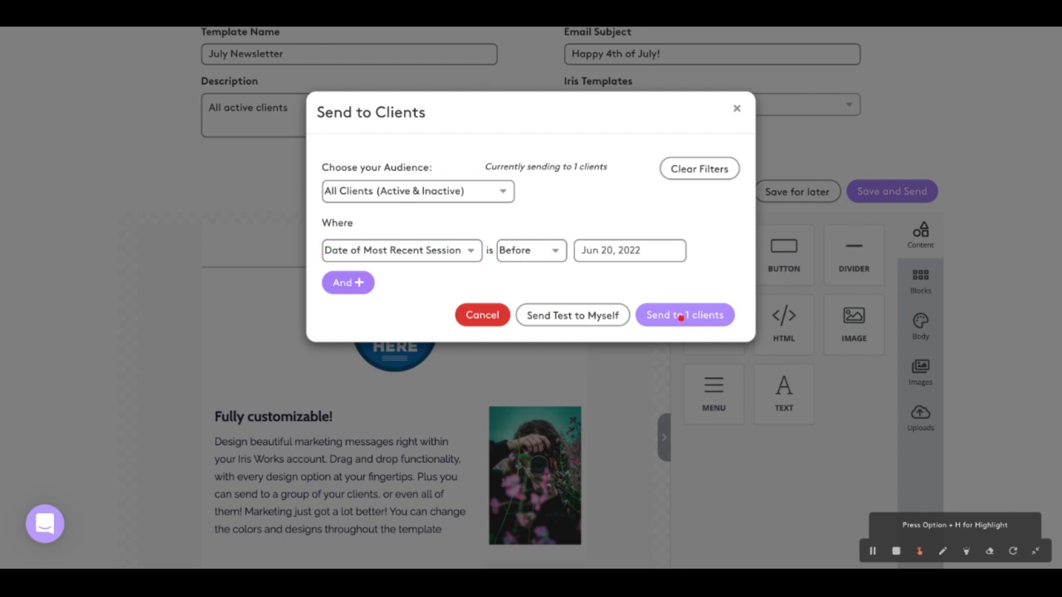
# Send the July Newsletter to the filtered clients and show the list of saved campaign templates
pyautogui.click(681, 317)
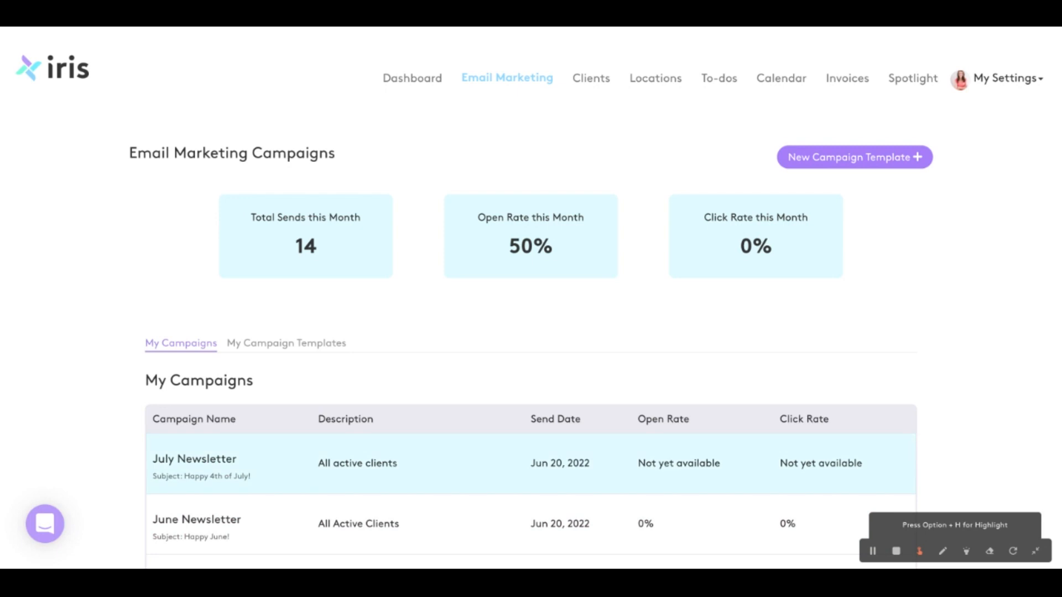
pyautogui.scroll(-1, 326, 350)
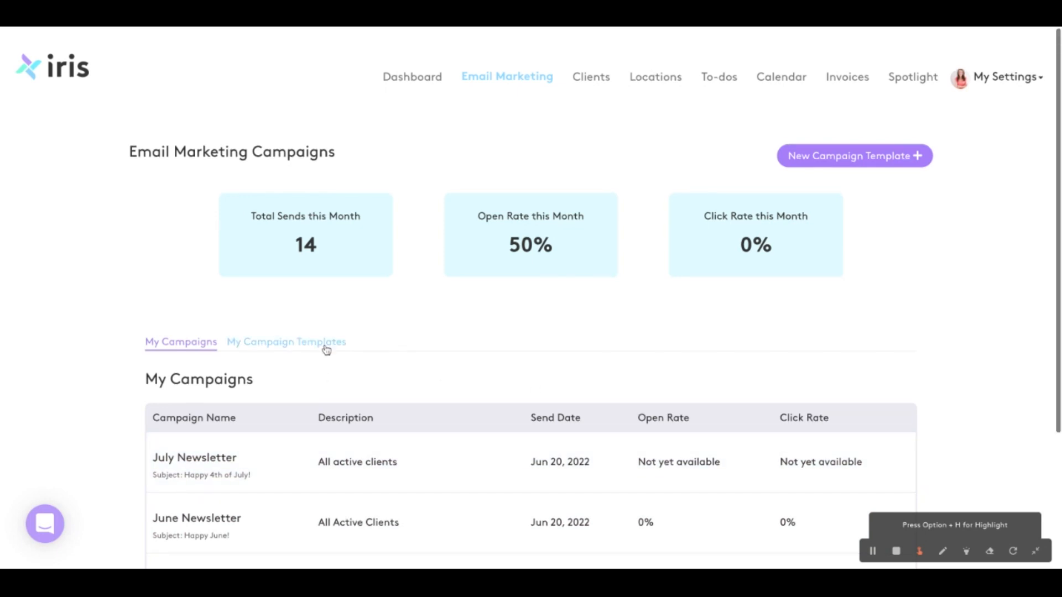
pyautogui.click(325, 345)
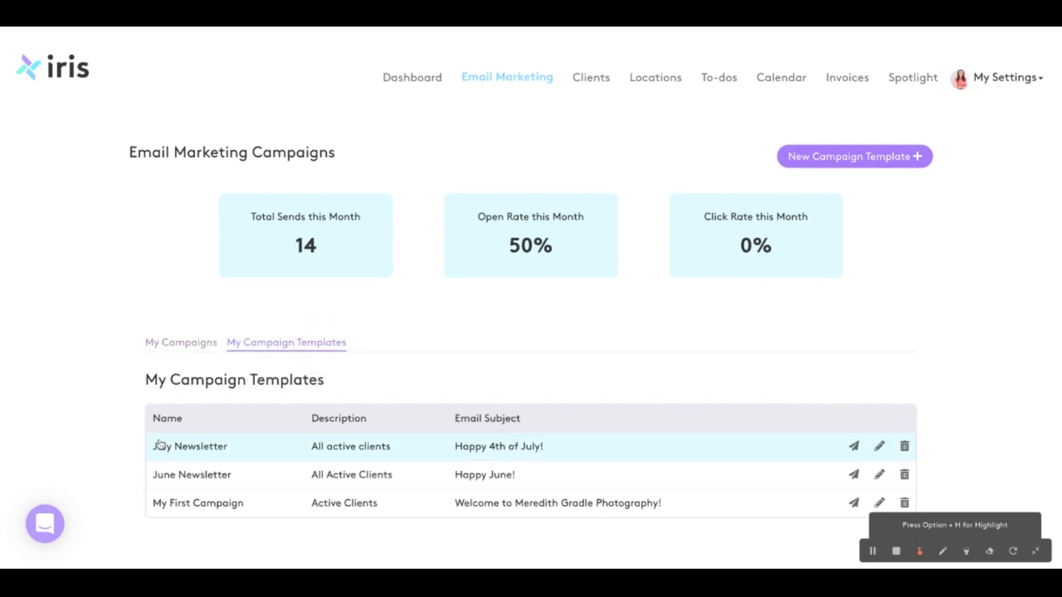